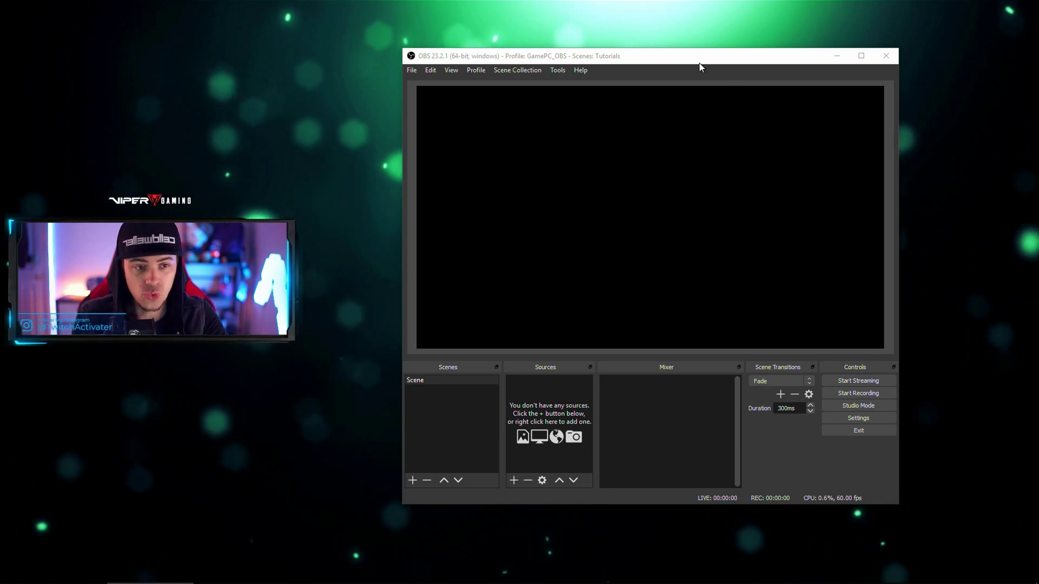
# Step: Shift the empty OBS window slightly left and bring the OBS.Live browser page forward
pyautogui.moveTo(681, 56); pyautogui.dragTo(650, 53)
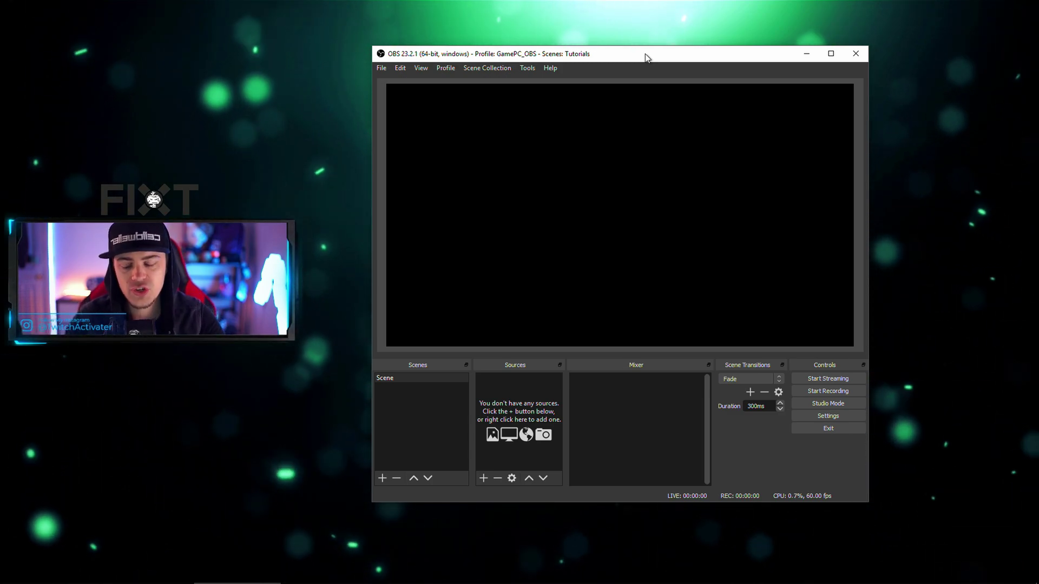
pyautogui.click(175, 573)
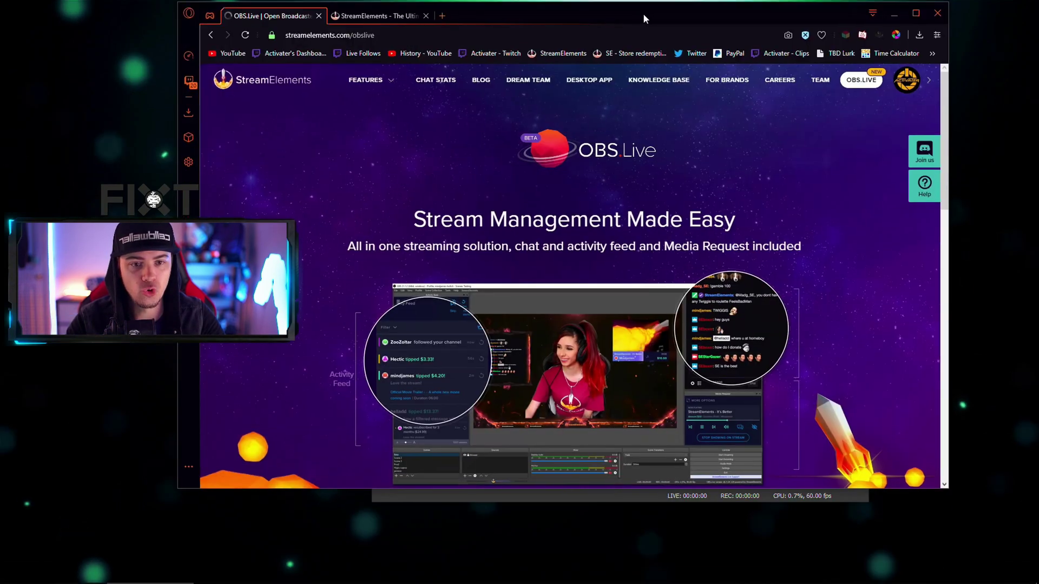
# Step: View the OBS.Live page maximized and full screen, then bring the Downloads folder into view
pyautogui.click(920, 22)
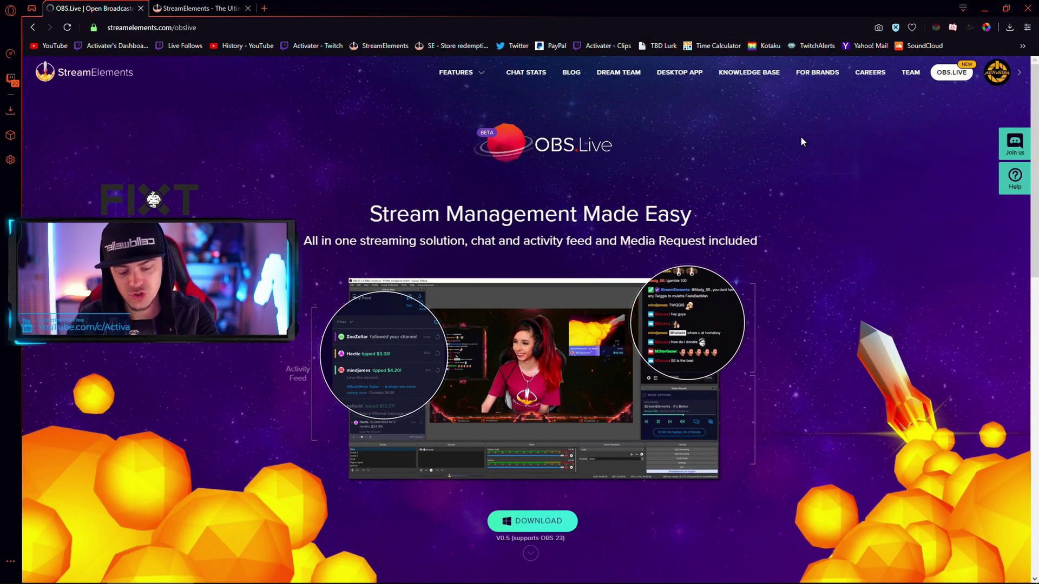
pyautogui.press('F11')
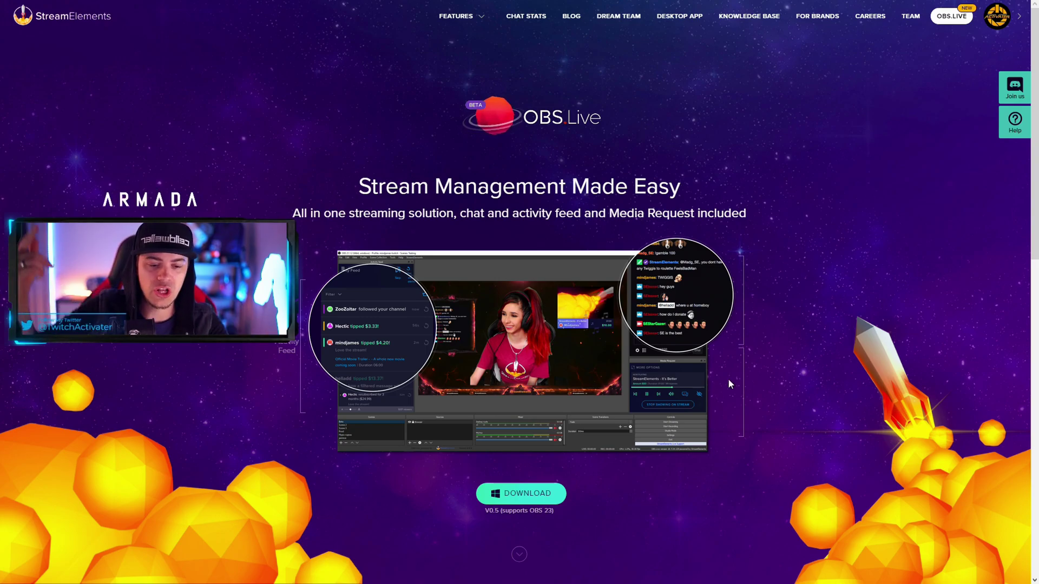
pyautogui.scroll(-4, 496, 319)
pyautogui.scroll(4, 547, 327)
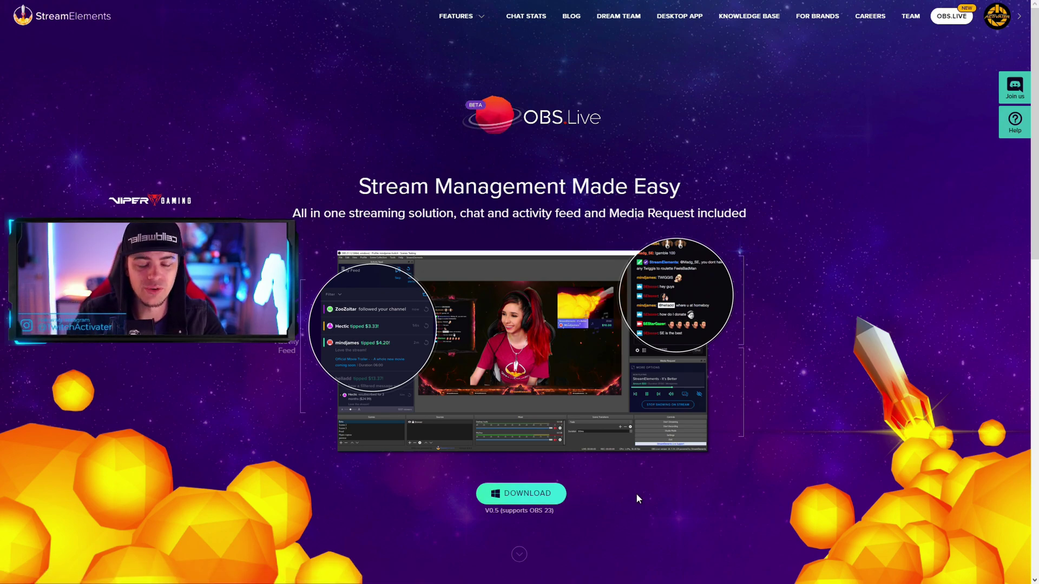
pyautogui.scroll(-2, 648, 483)
pyautogui.scroll(2, 647, 480)
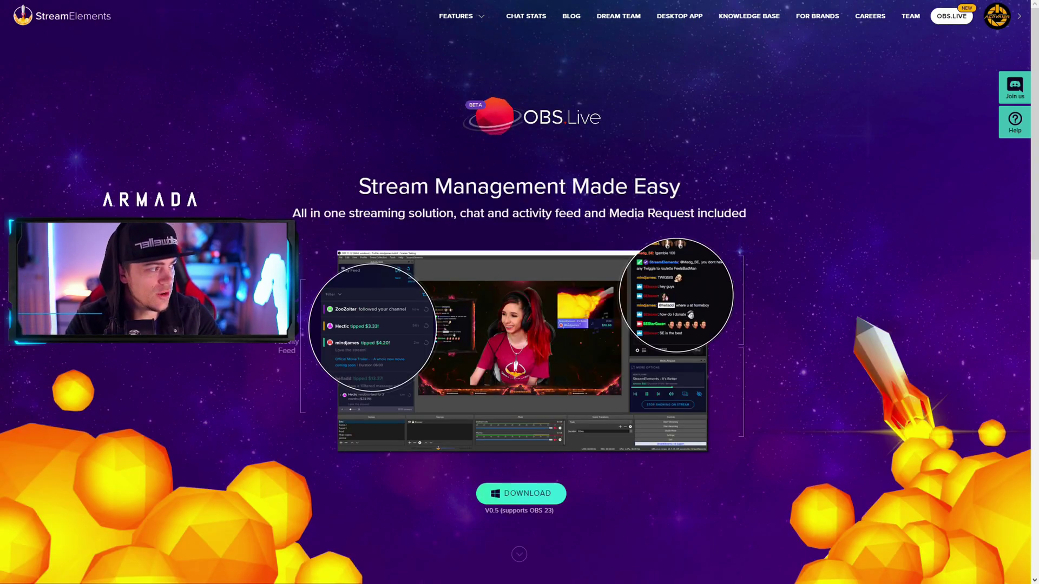
pyautogui.moveTo(1038, 103); pyautogui.dragTo(599, 106)
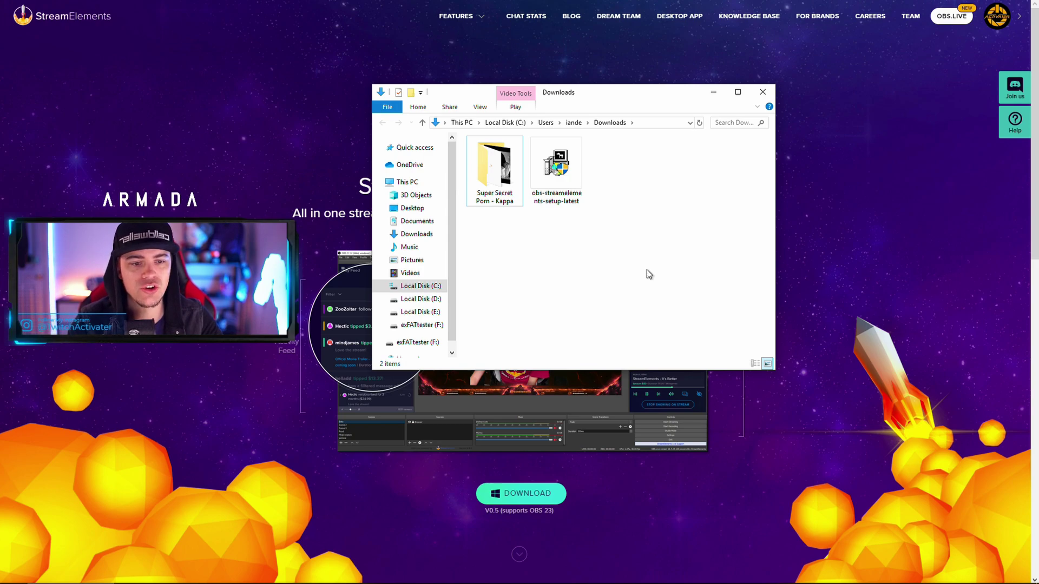
# Step: Leave full screen, run obs-streamelements-setup-latest, and allow it to make changes
pyautogui.click(556, 169)
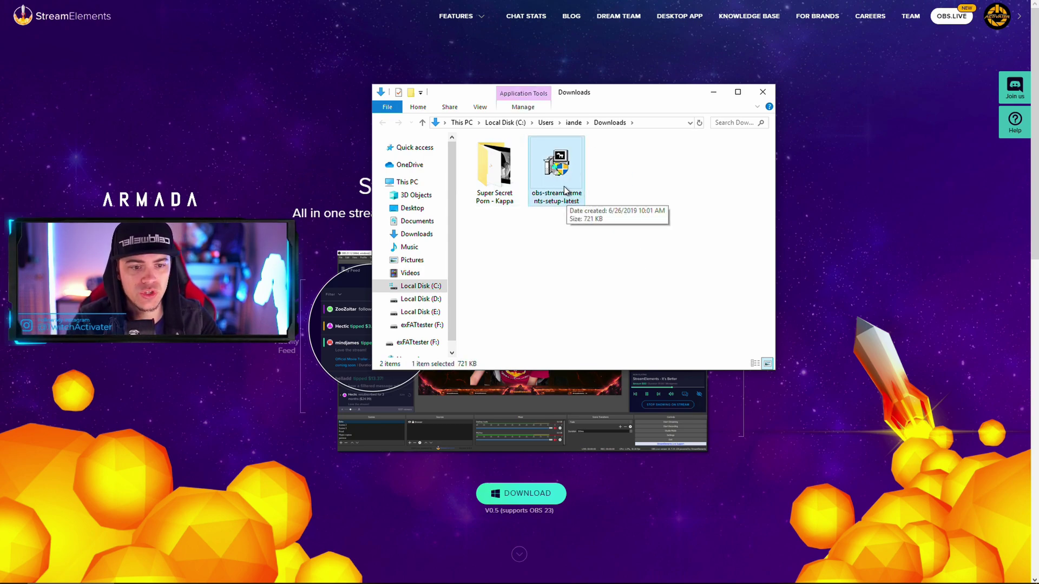
pyautogui.click(876, 212)
pyautogui.press('F11')
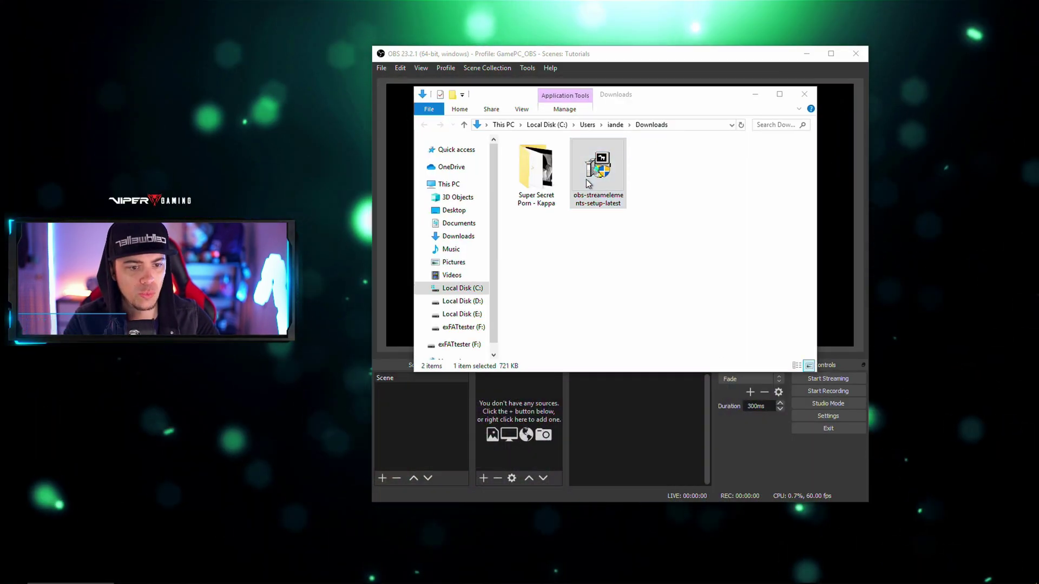
pyautogui.doubleClick(586, 182)
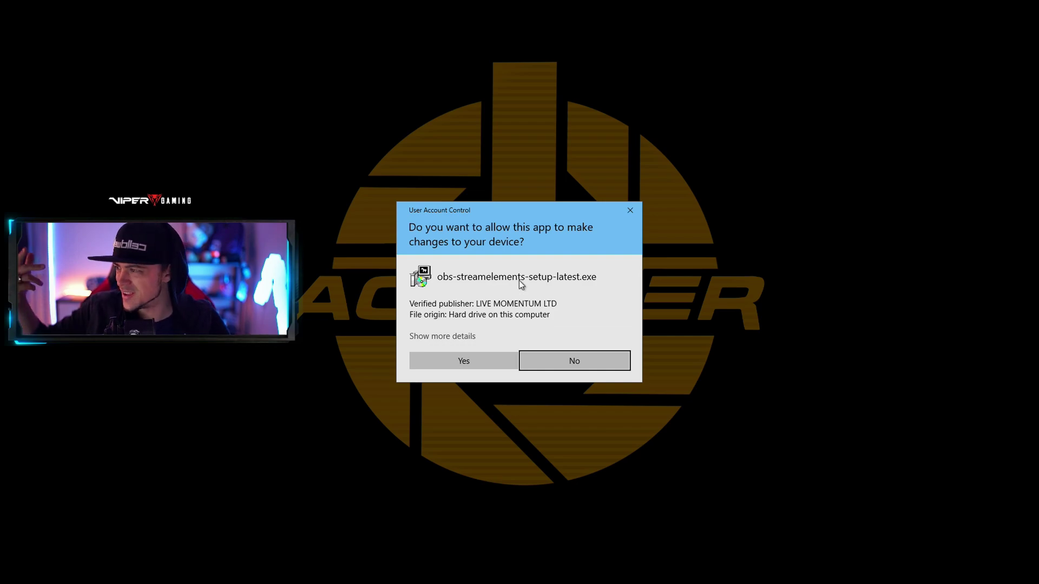
pyautogui.click(482, 357)
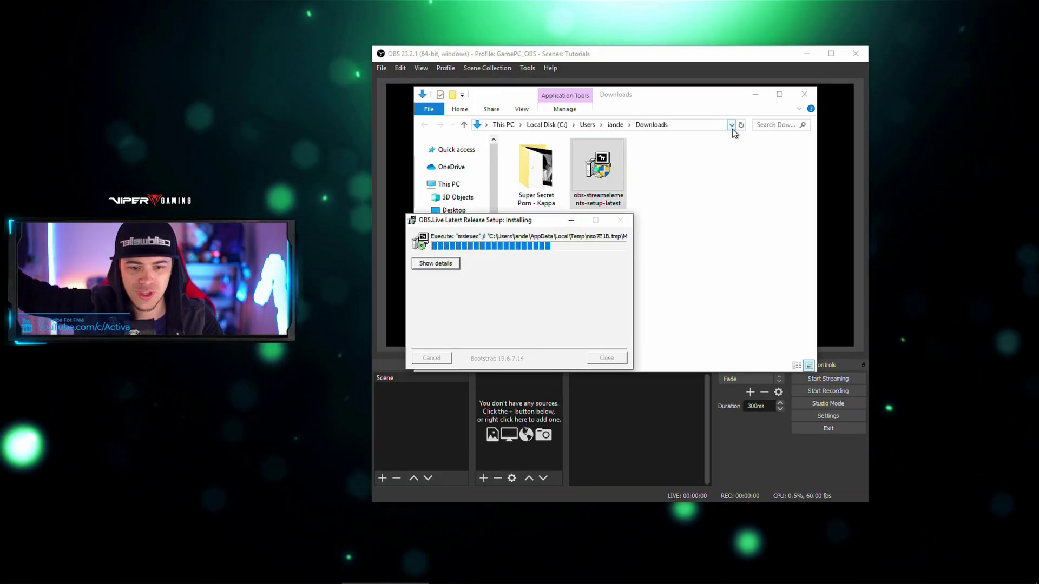
# Step: Close OBS Studio so the OBS.Live installer can continue to its license page
pyautogui.click(807, 55)
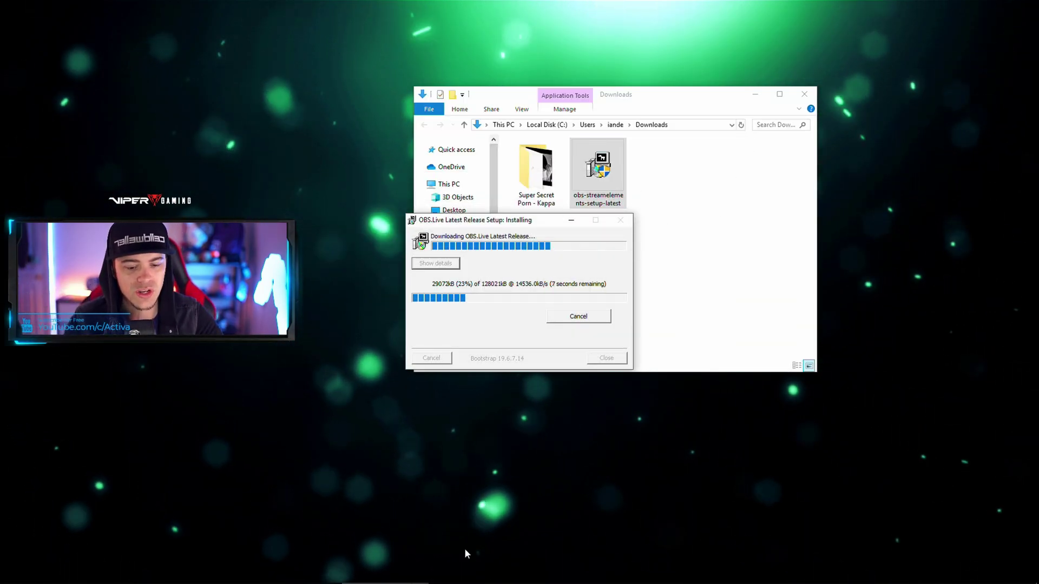
pyautogui.click(297, 573)
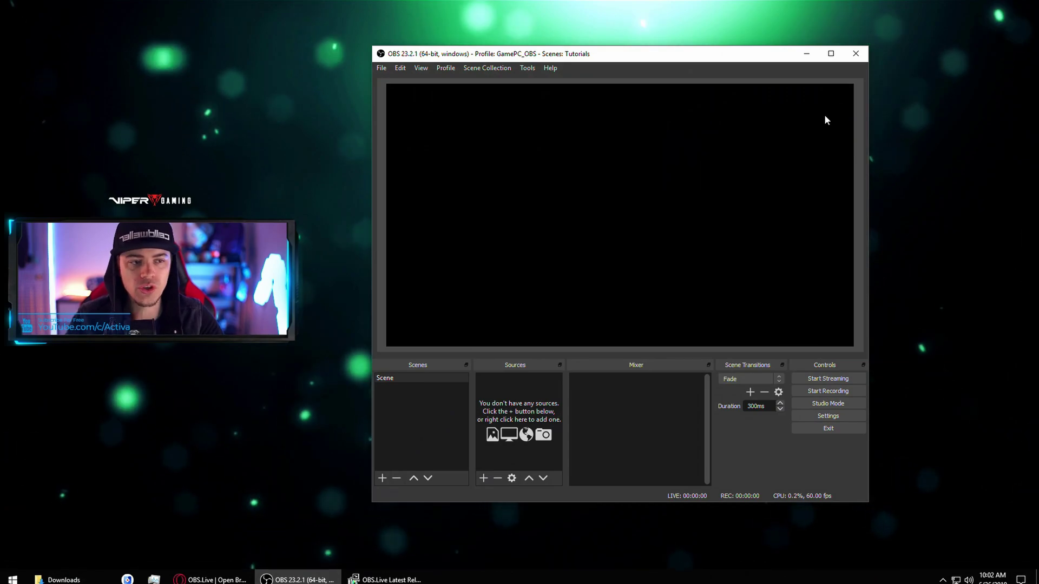
pyautogui.click(850, 55)
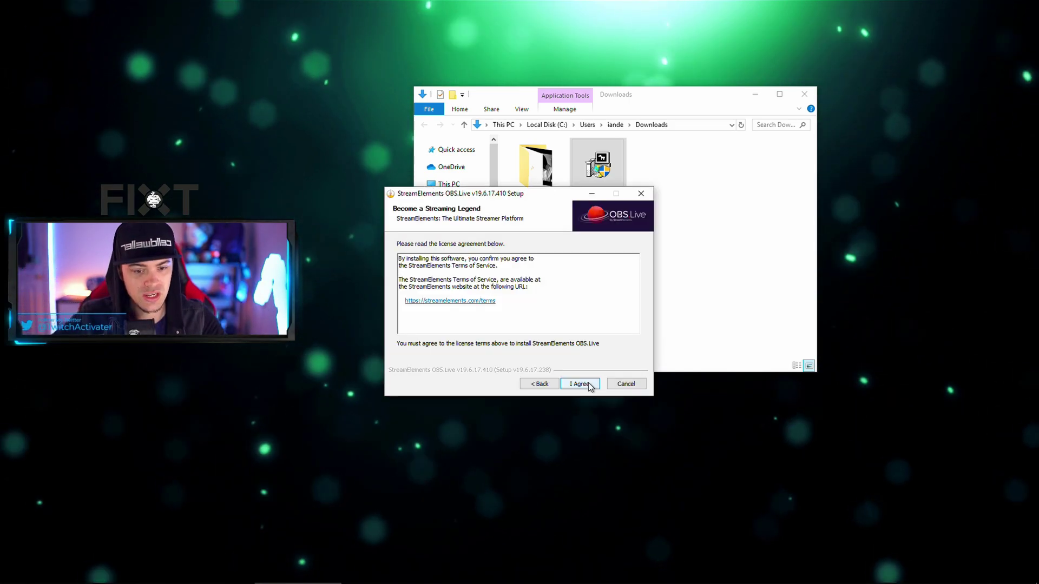
# Step: Accept the license, keep the default folder, and install the OBS.Live Add-On component
pyautogui.moveTo(528, 196); pyautogui.dragTo(628, 168)
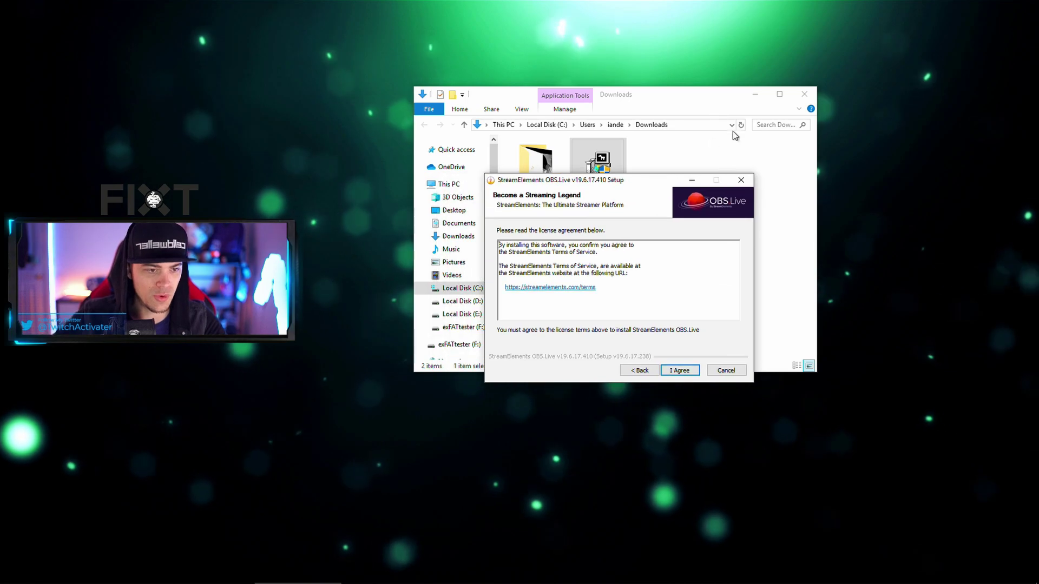
pyautogui.click(806, 94)
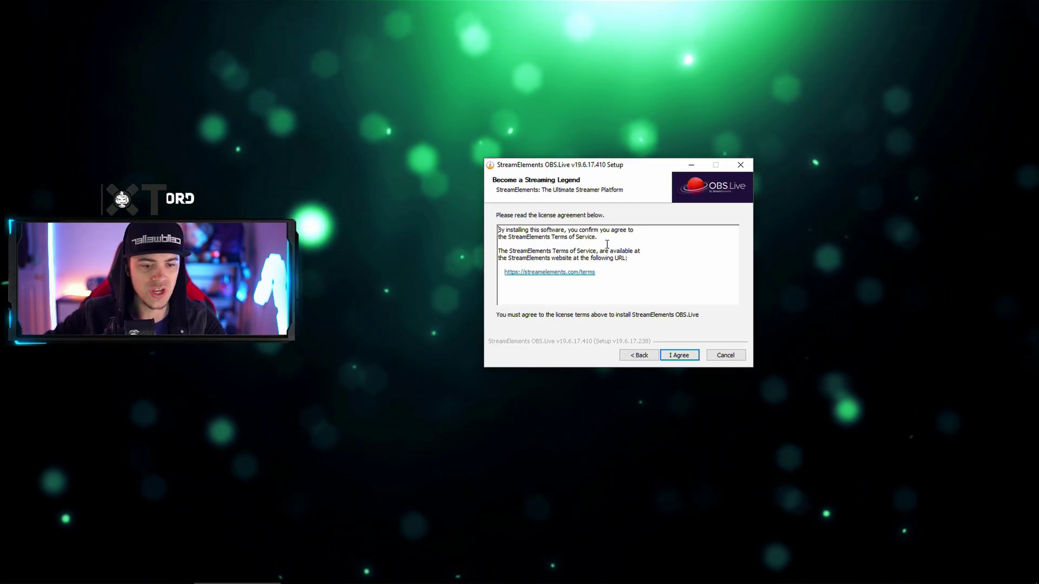
pyautogui.click(673, 356)
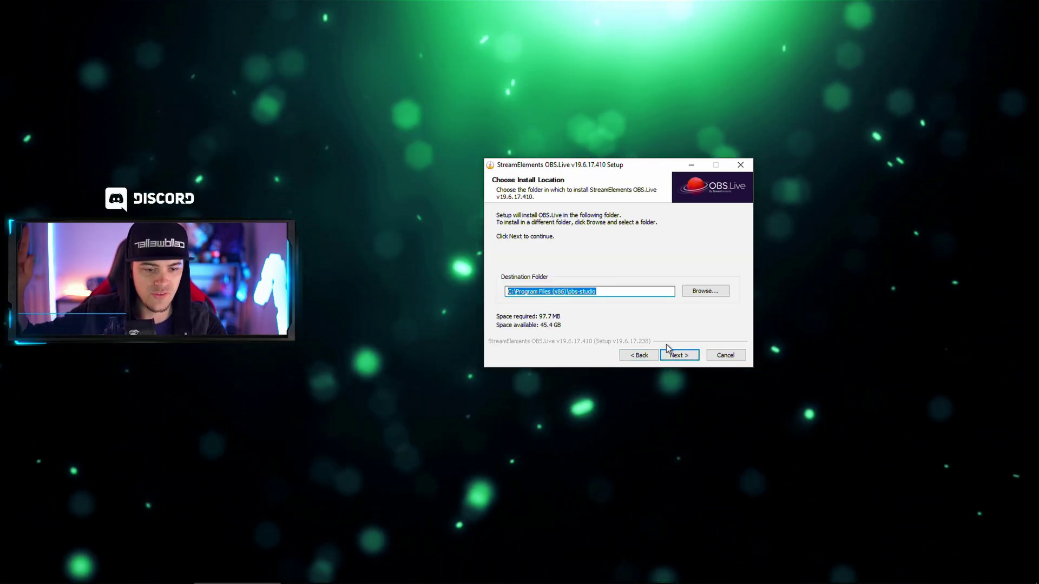
pyautogui.click(690, 356)
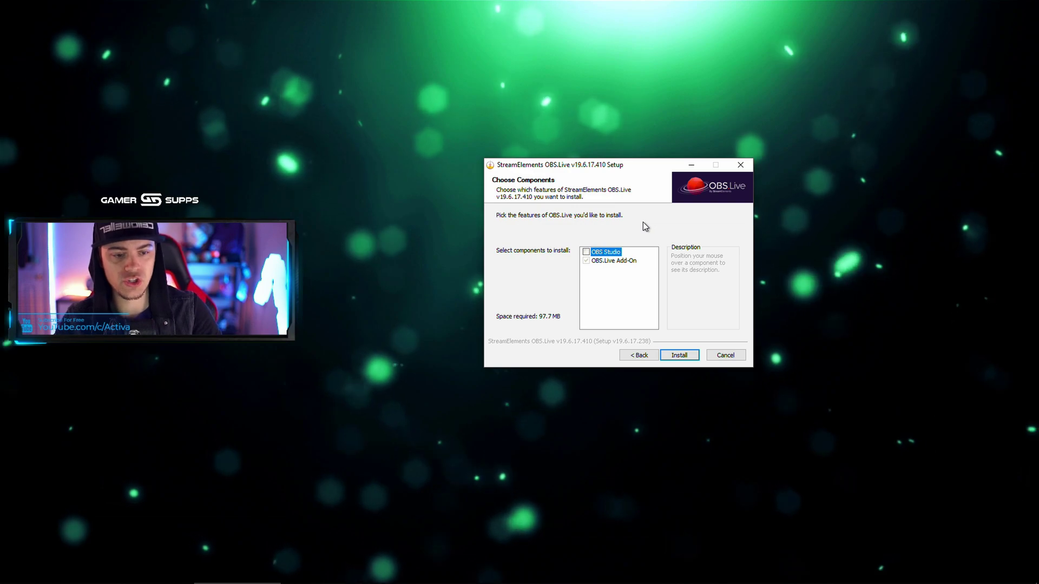
pyautogui.moveTo(642, 263)
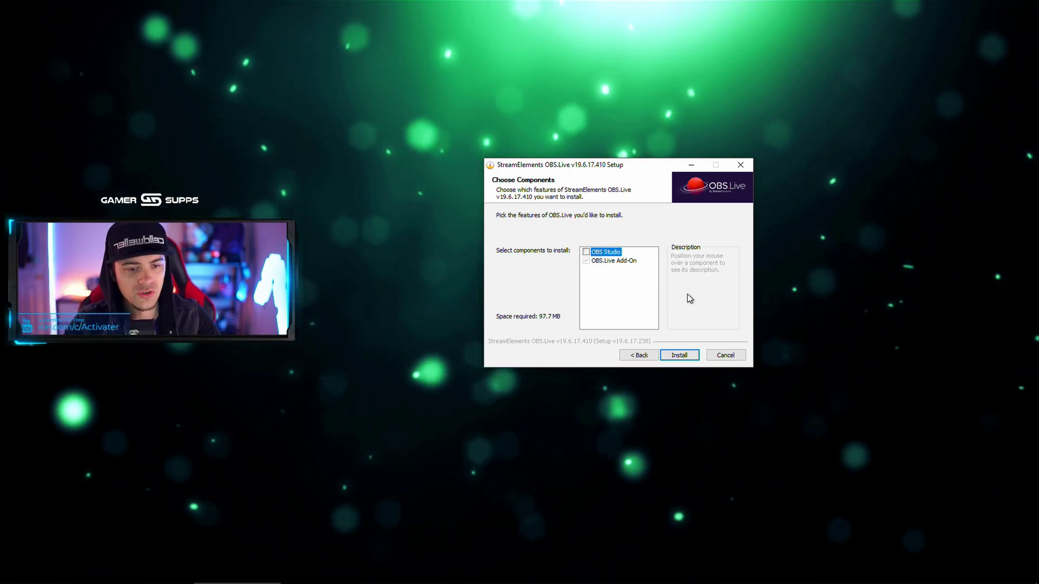
pyautogui.click(608, 260)
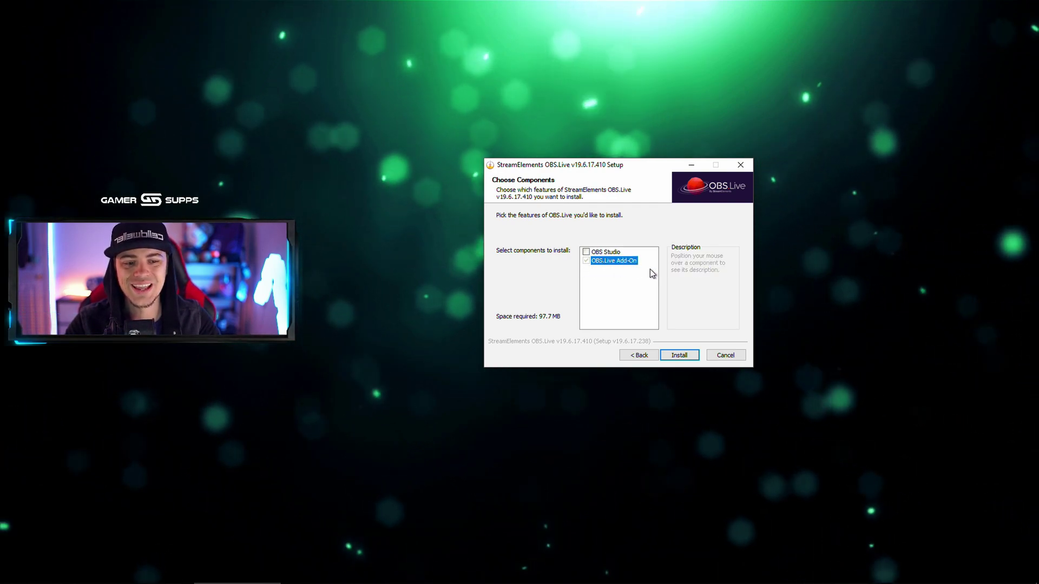
pyautogui.click(677, 355)
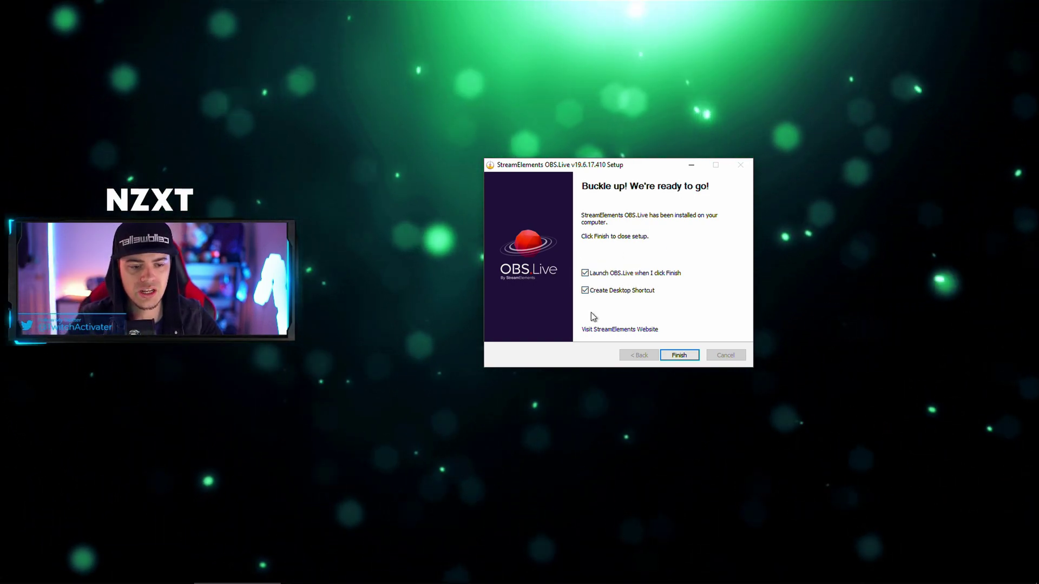
# Step: Finish setup with Launch OBS.Live unticked and Create Desktop Shortcut kept ticked
pyautogui.click(620, 273)
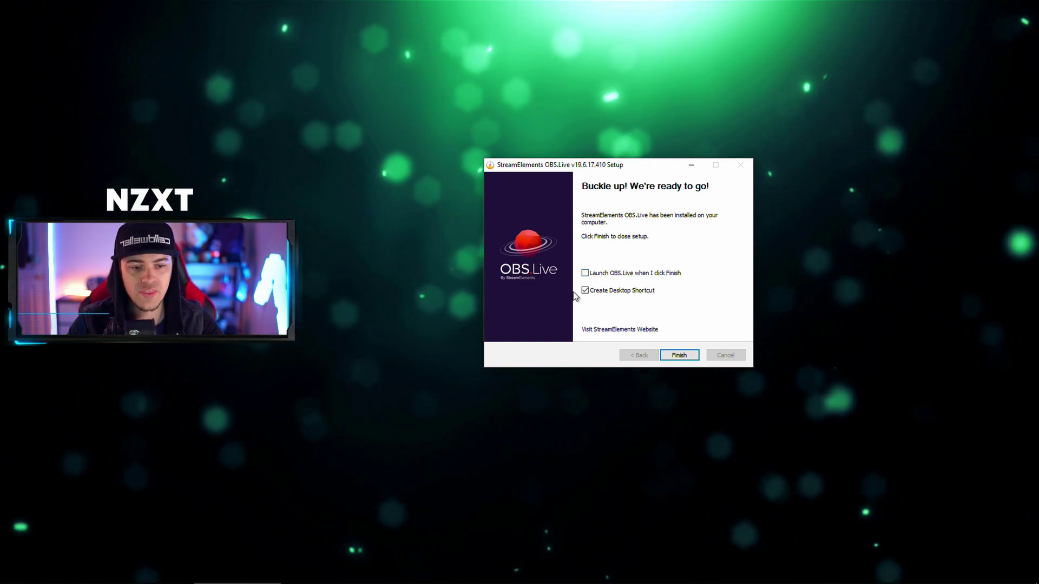
pyautogui.click(616, 292)
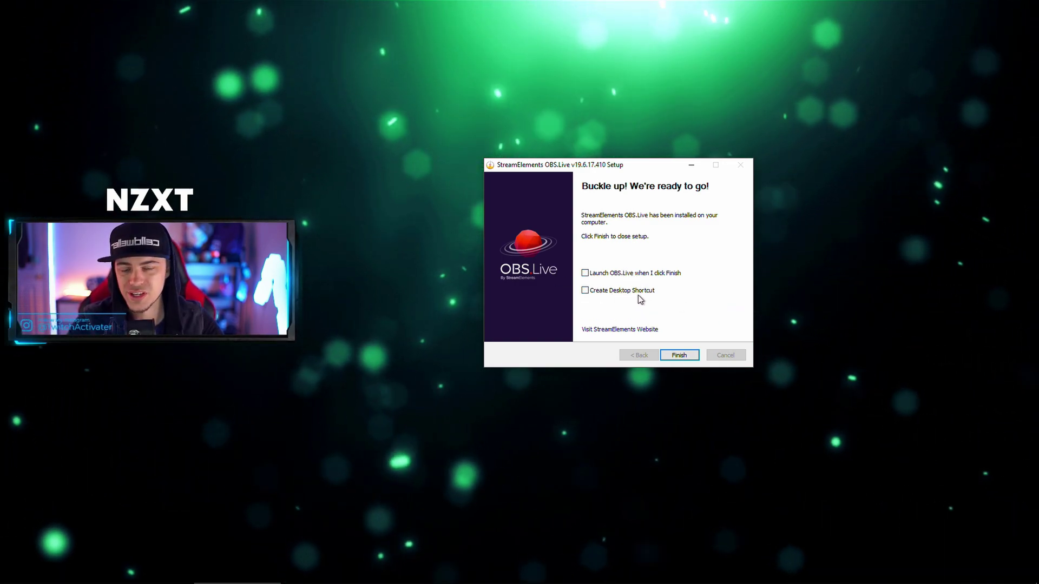
pyautogui.click(637, 294)
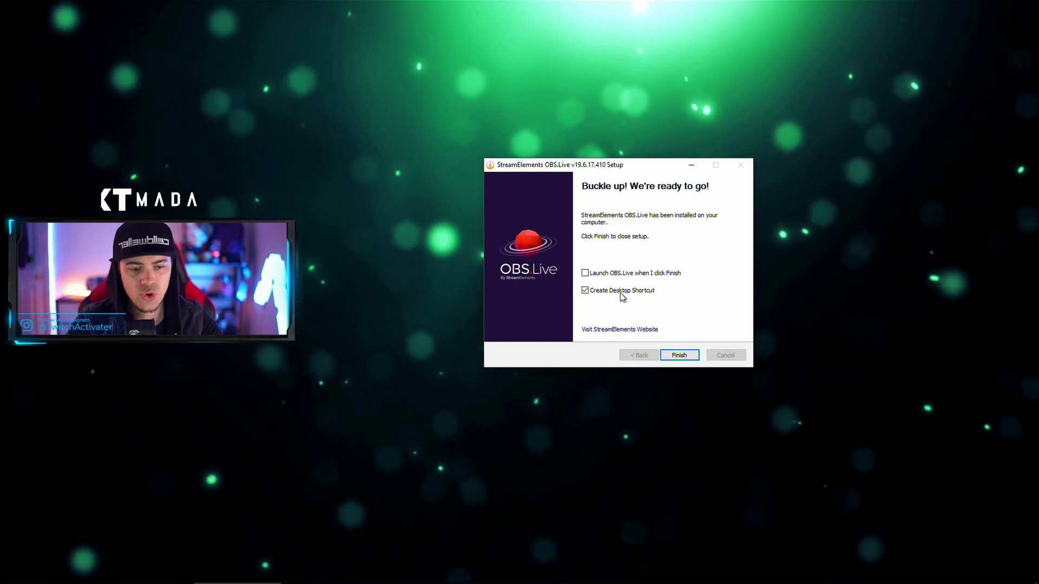
pyautogui.click(690, 355)
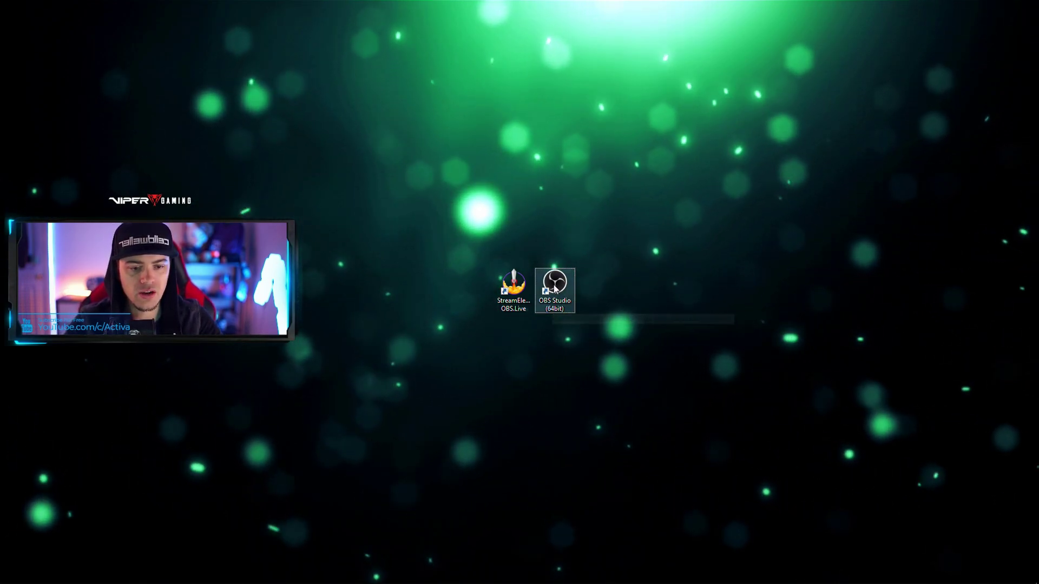
# Step: Delete the plain OBS Studio desktop shortcut and launch StreamElements OBS.Live from its shortcut
pyautogui.moveTo(515, 300); pyautogui.dragTo(511, 250)
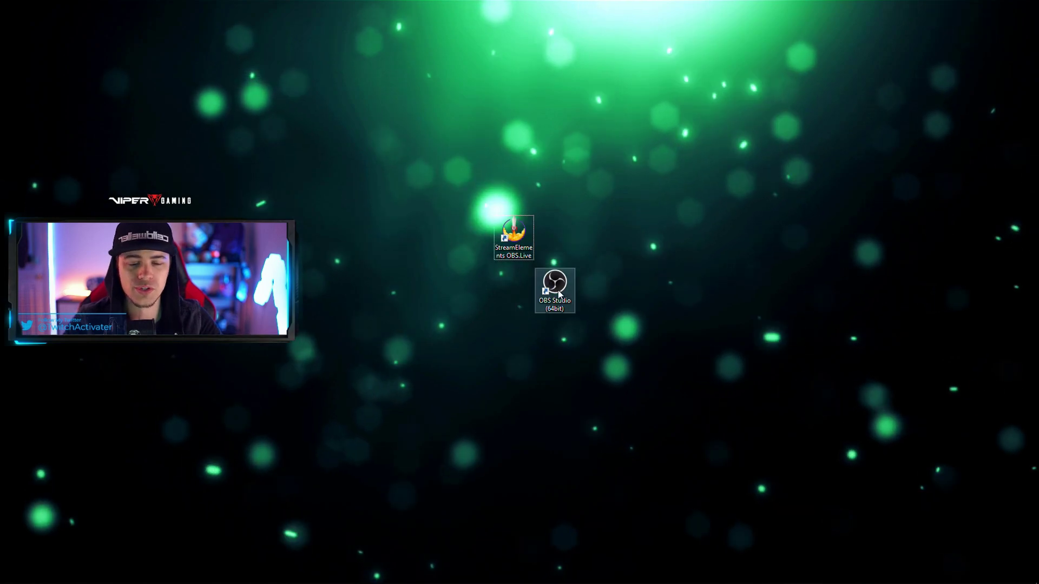
pyautogui.rightClick(554, 291)
pyautogui.click(606, 479)
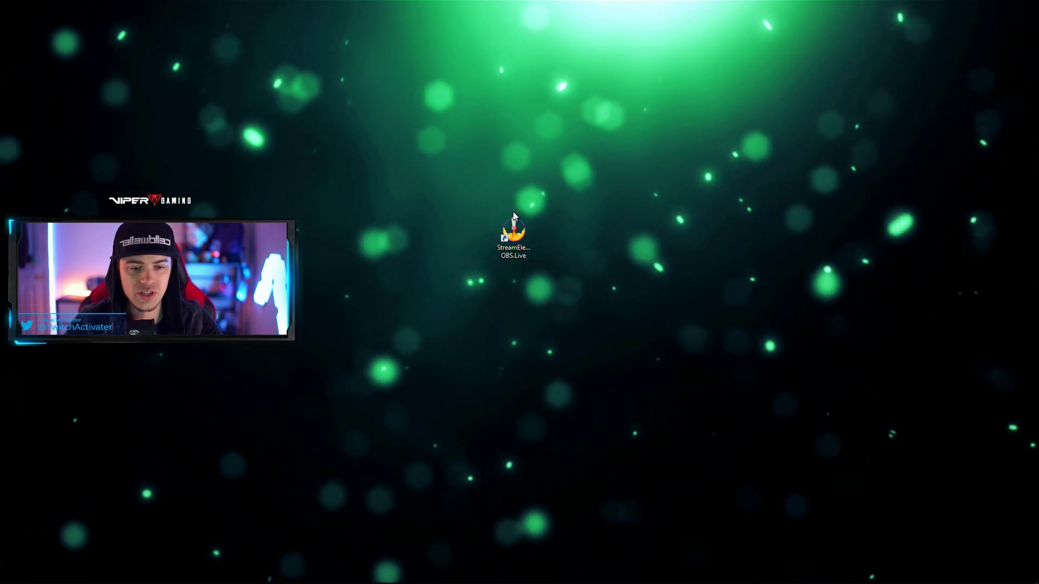
pyautogui.doubleClick(520, 237)
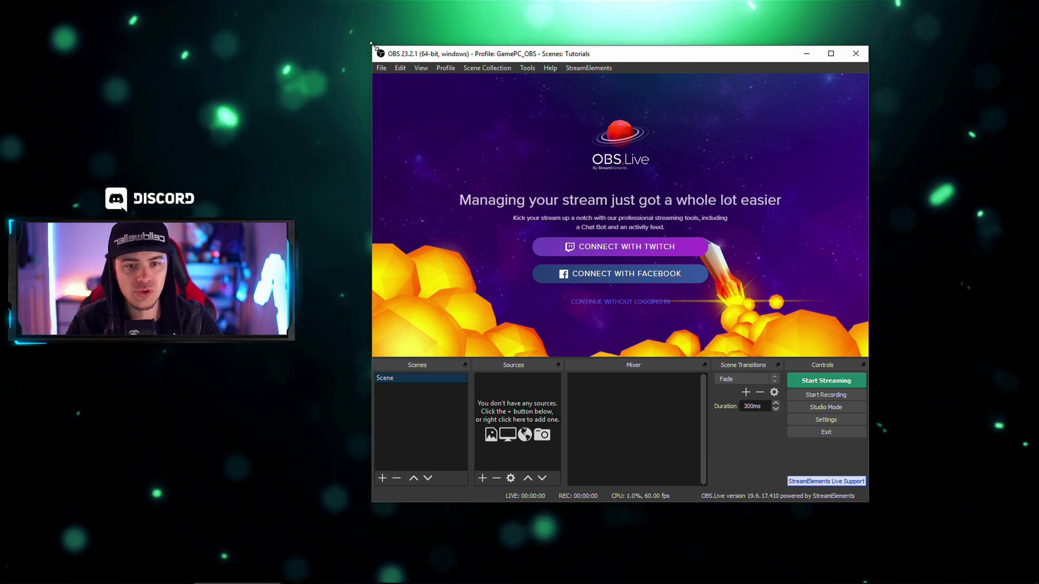
# Step: Resize the OBS window, choose Connect with Twitch, and enter the Twitch account username
pyautogui.moveTo(372, 46); pyautogui.dragTo(278, 0)
pyautogui.moveTo(508, 13); pyautogui.dragTo(622, 47)
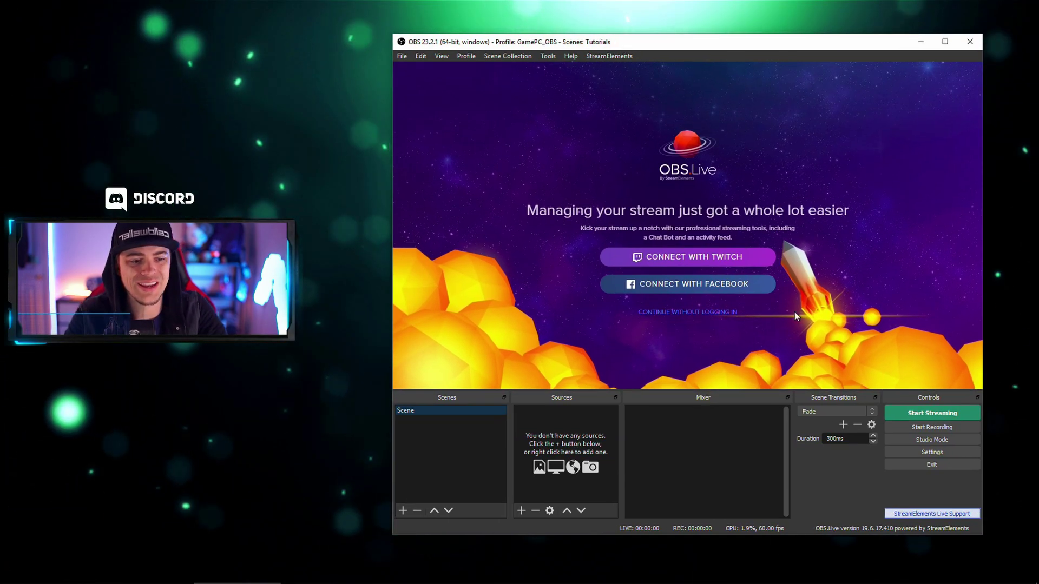
pyautogui.click(678, 261)
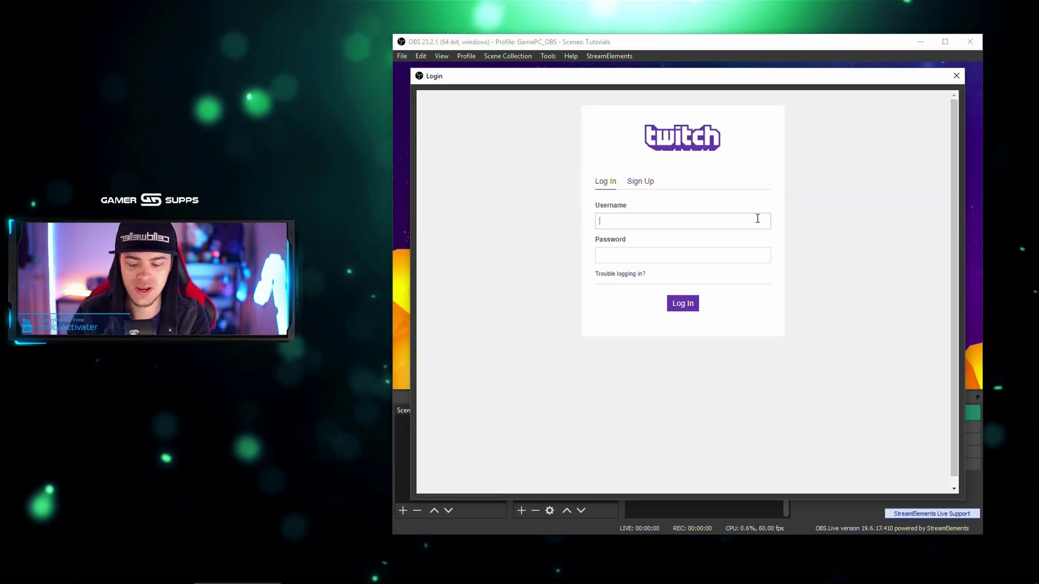
pyautogui.click(758, 219)
pyautogui.write('Activ')
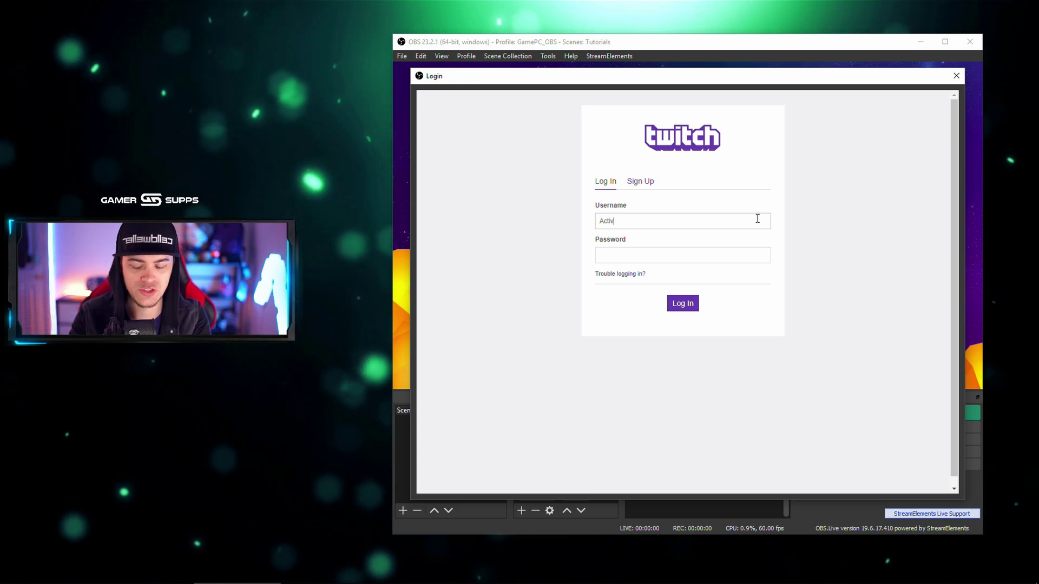
pyautogui.write('ater')
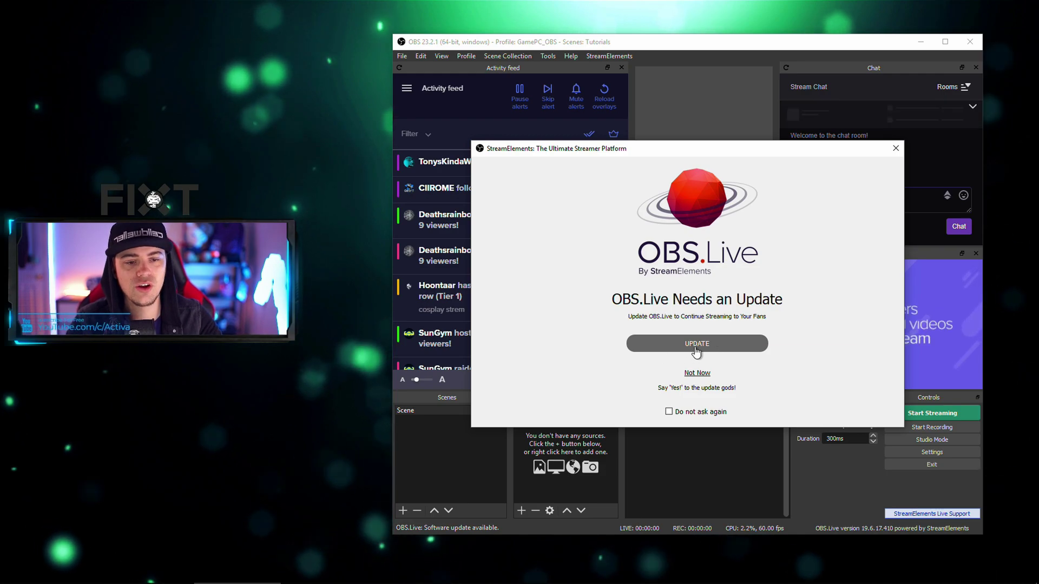
# Step: Install the OBS.Live v19.6.26.414 update, relaunch OBS, and enlarge its window toward the top-left
pyautogui.click(695, 349)
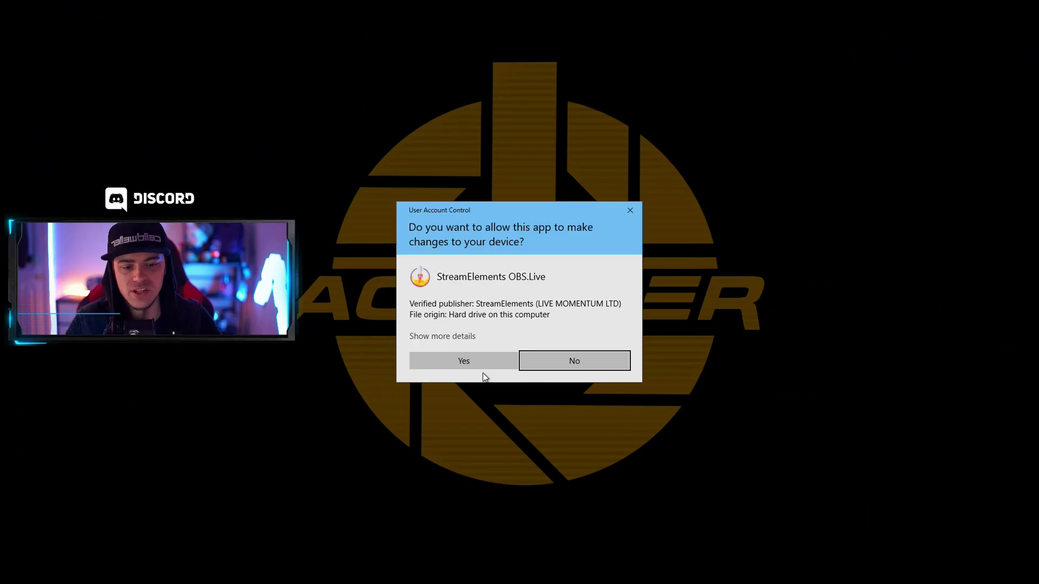
pyautogui.click(481, 365)
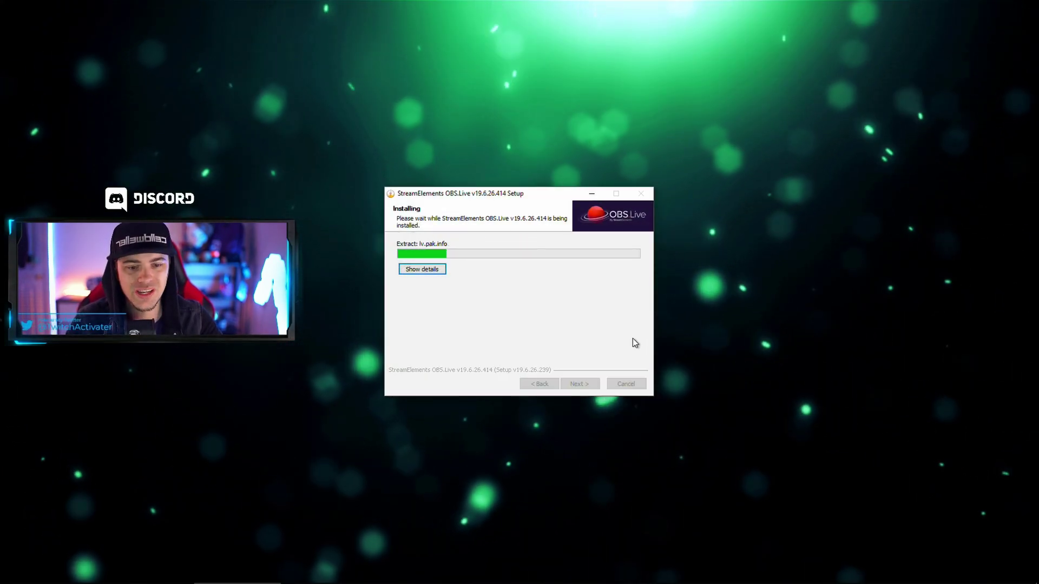
pyautogui.moveTo(506, 194); pyautogui.dragTo(665, 199)
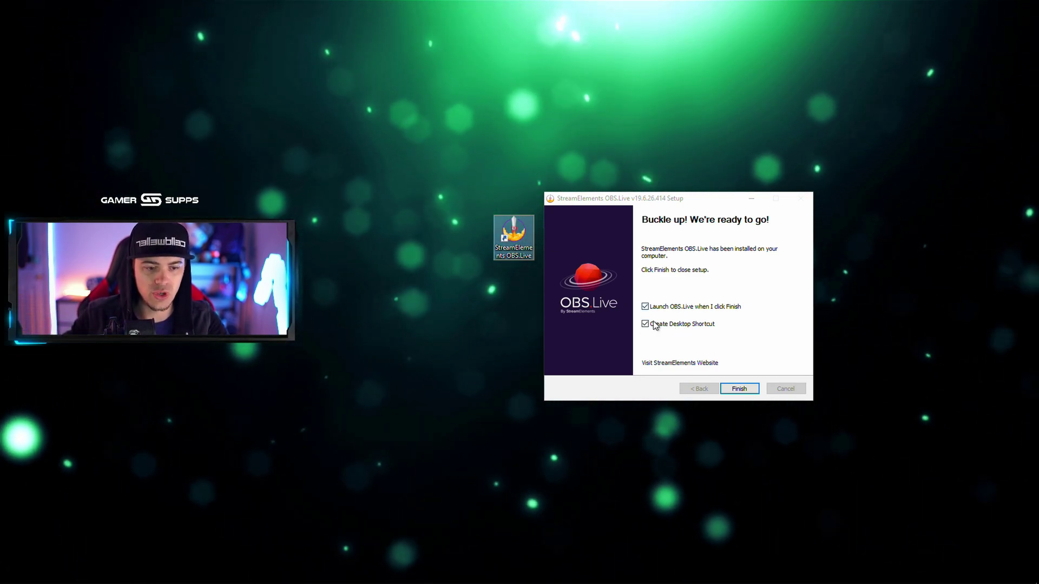
pyautogui.click(736, 388)
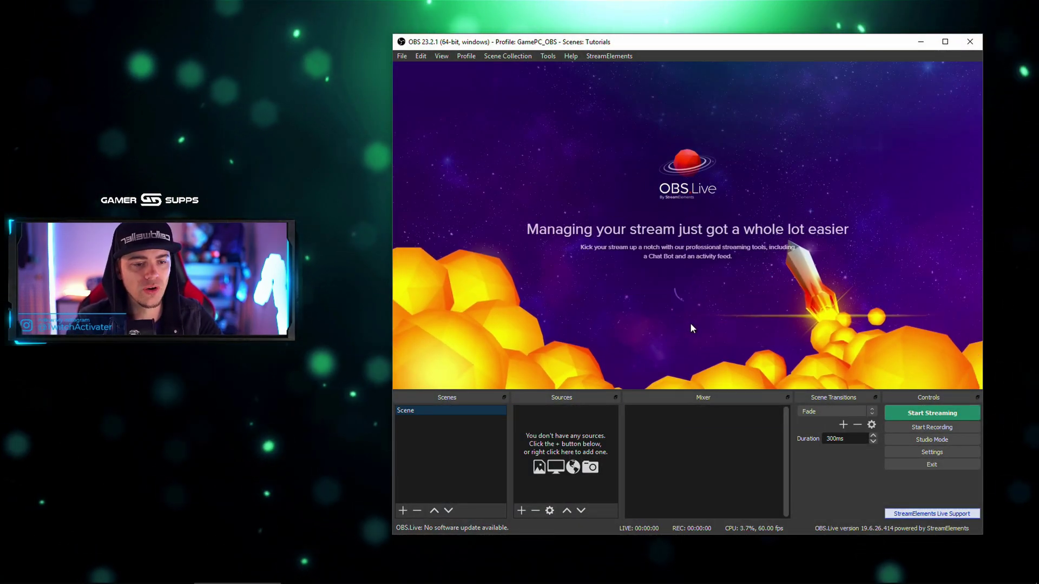
pyautogui.click(688, 312)
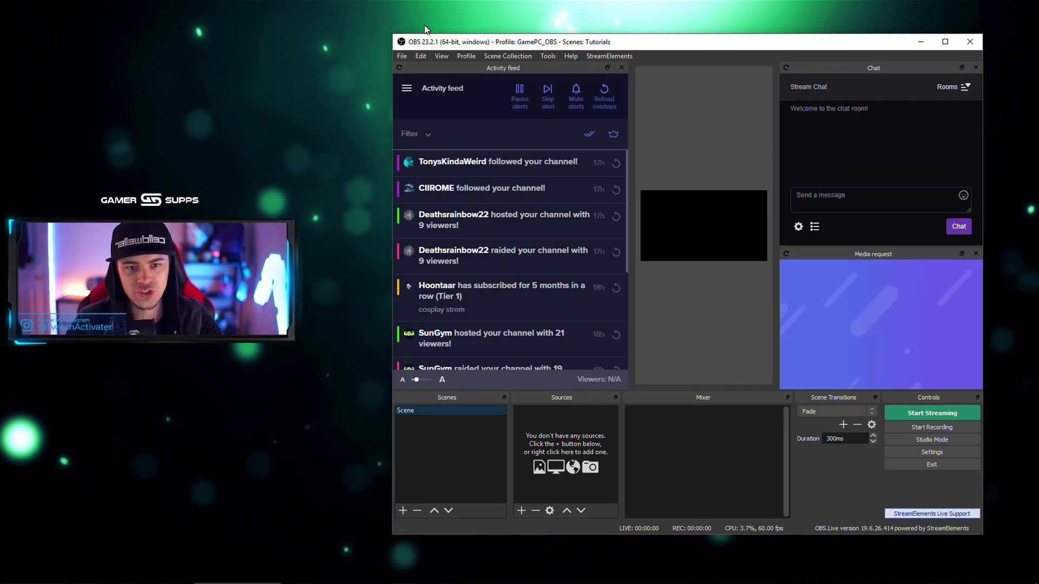
pyautogui.moveTo(393, 34); pyautogui.dragTo(288, 26)
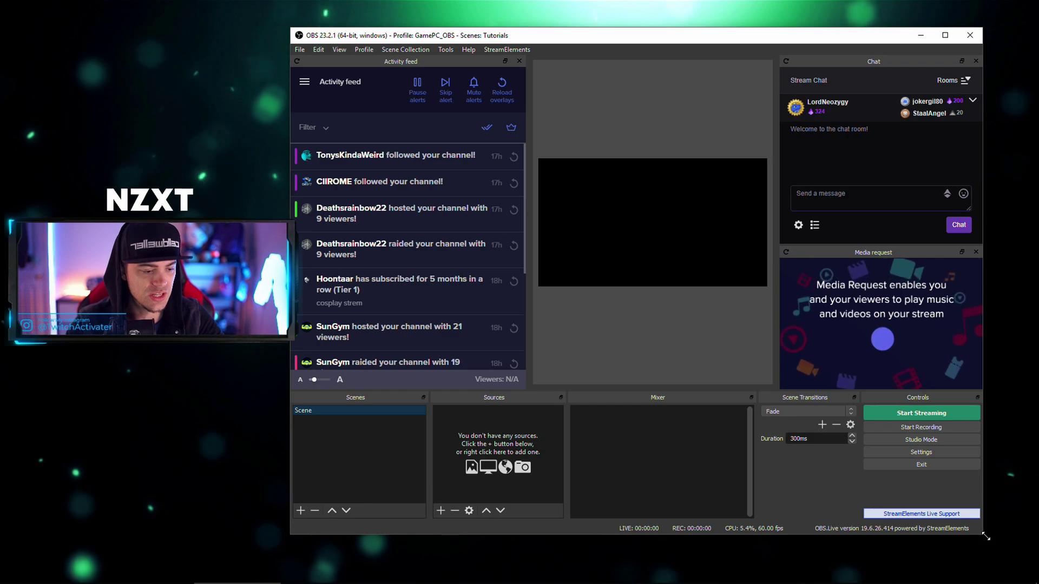
# Step: Stretch OBS to fill the screen, trial-undock Mixer and Sources, then float Scene Transitions
pyautogui.moveTo(981, 534); pyautogui.dragTo(1037, 577)
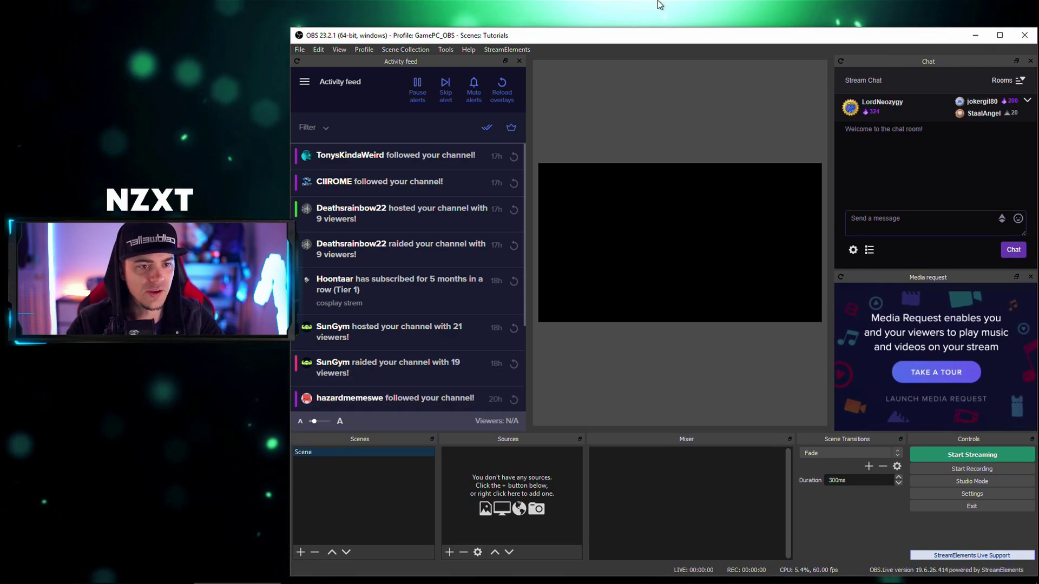
pyautogui.moveTo(580, 27); pyautogui.dragTo(585, 3)
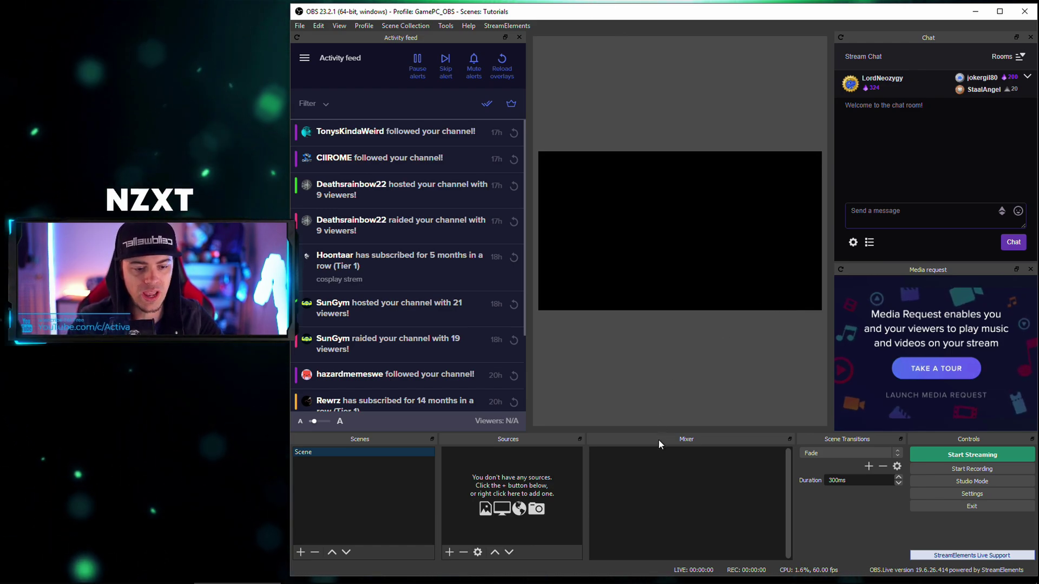
pyautogui.moveTo(658, 440); pyautogui.dragTo(595, 449)
pyautogui.moveTo(499, 443)
pyautogui.mouseDown()
pyautogui.moveTo(649, 433)
pyautogui.moveTo(916, 469)
pyautogui.moveTo(518, 448)
pyautogui.mouseUp()
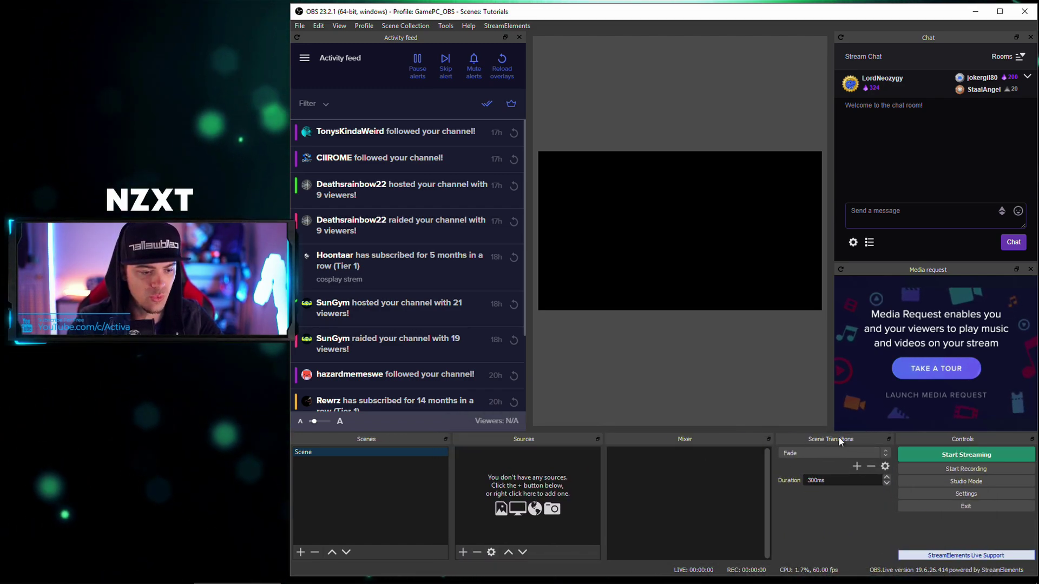
pyautogui.moveTo(830, 439); pyautogui.dragTo(720, 291)
pyautogui.click(339, 25)
pyautogui.moveTo(353, 57)
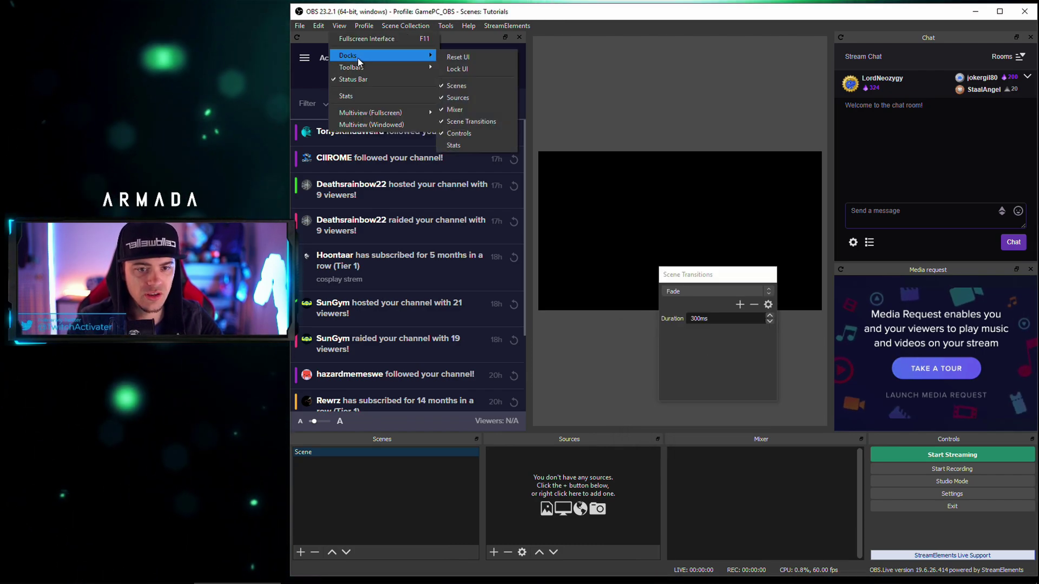
# Step: Toggle Scene Transitions off and on under View > Docks, then apply Reset UI
pyautogui.click(472, 122)
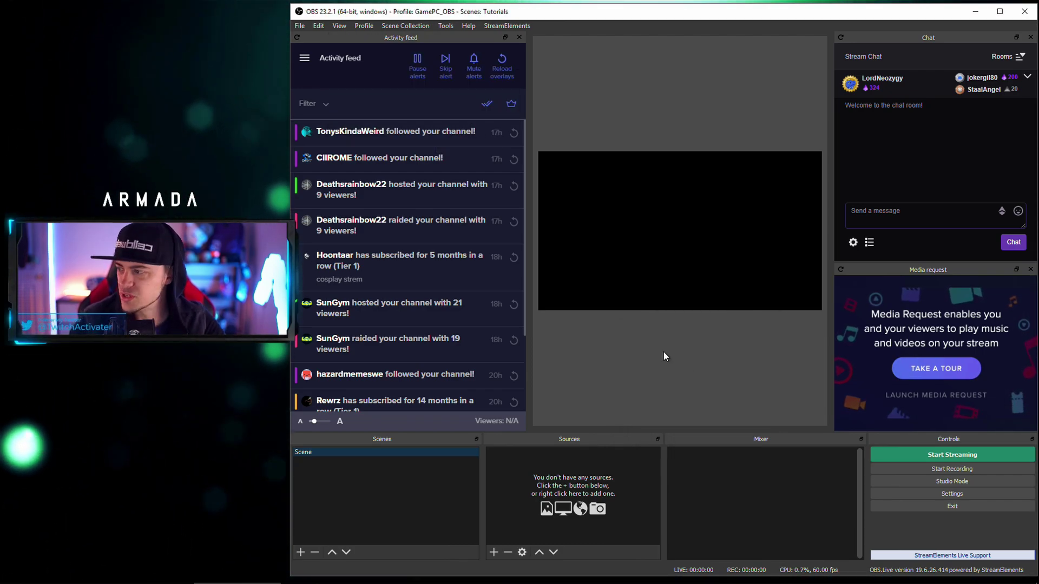
pyautogui.click(339, 25)
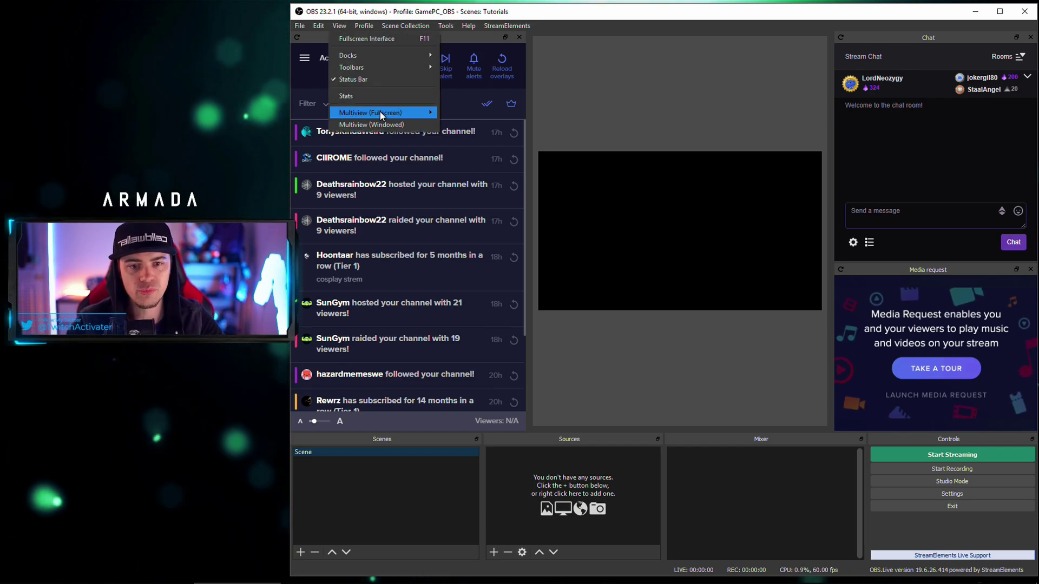
pyautogui.click(472, 122)
pyautogui.click(364, 25)
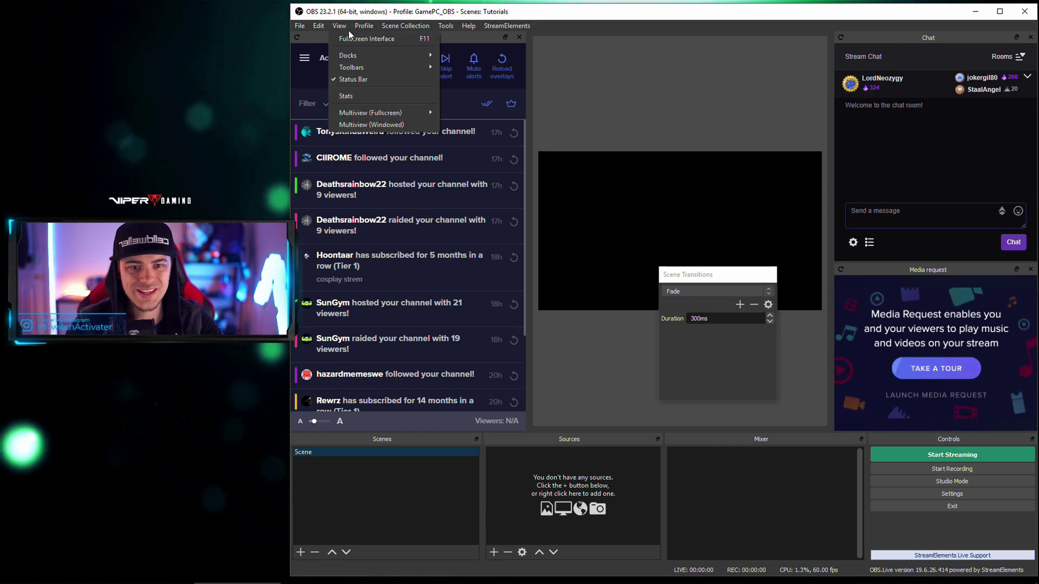
pyautogui.moveTo(339, 26)
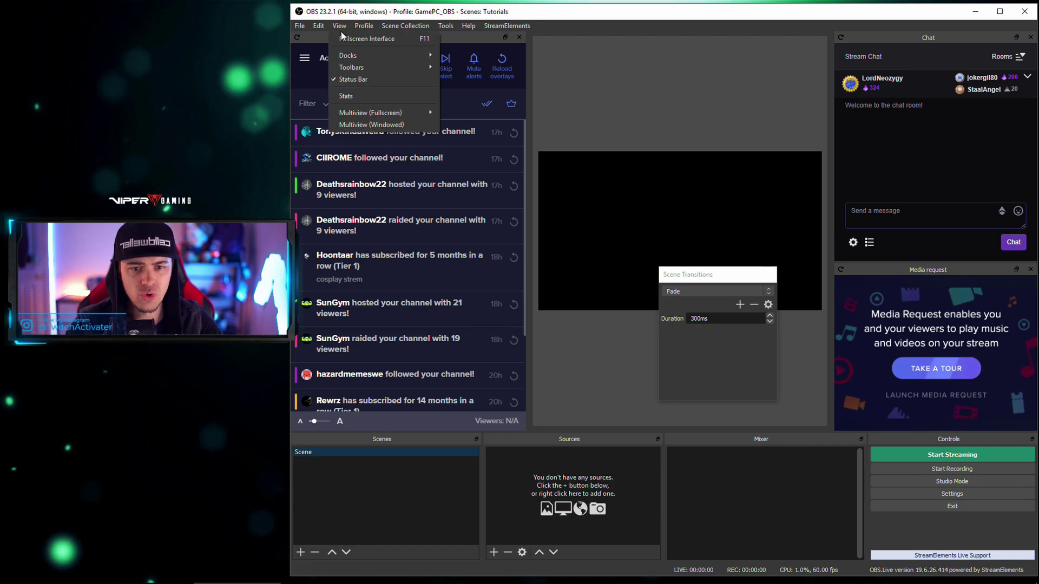
pyautogui.moveTo(412, 55)
pyautogui.click(464, 58)
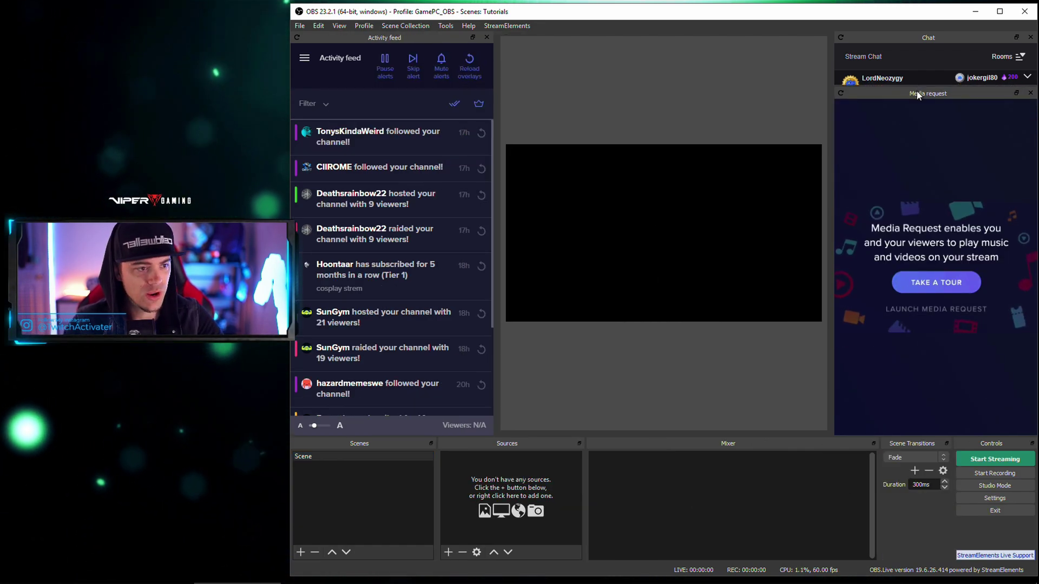
# Step: Drag the Chat/Media request splitter down to enlarge chat, then scroll the activity feed
pyautogui.moveTo(918, 84); pyautogui.dragTo(950, 241)
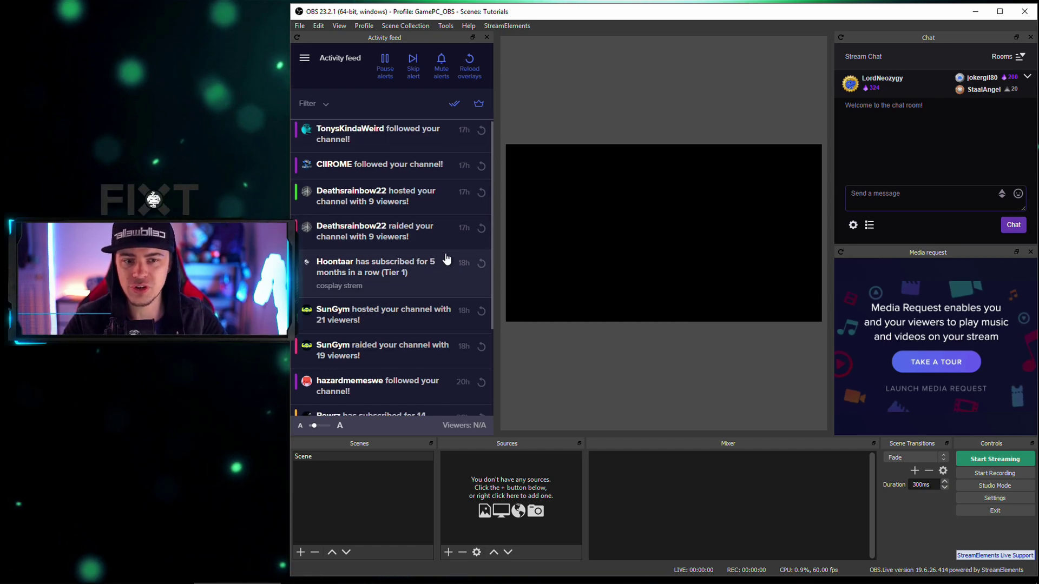
pyautogui.scroll(-3, 459, 225)
pyautogui.scroll(3, 467, 252)
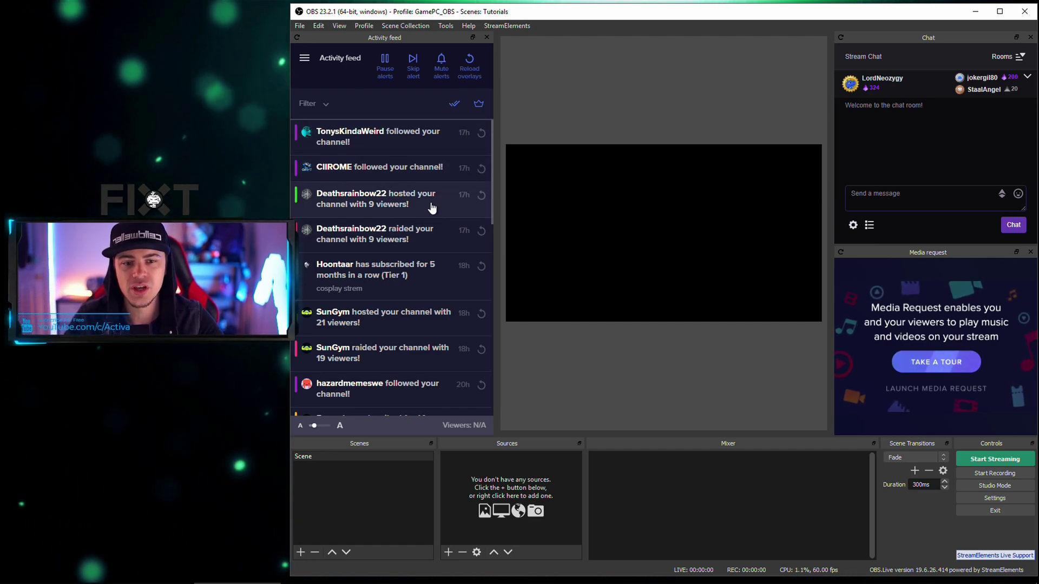
pyautogui.scroll(-5, 424, 168)
pyautogui.scroll(5, 414, 165)
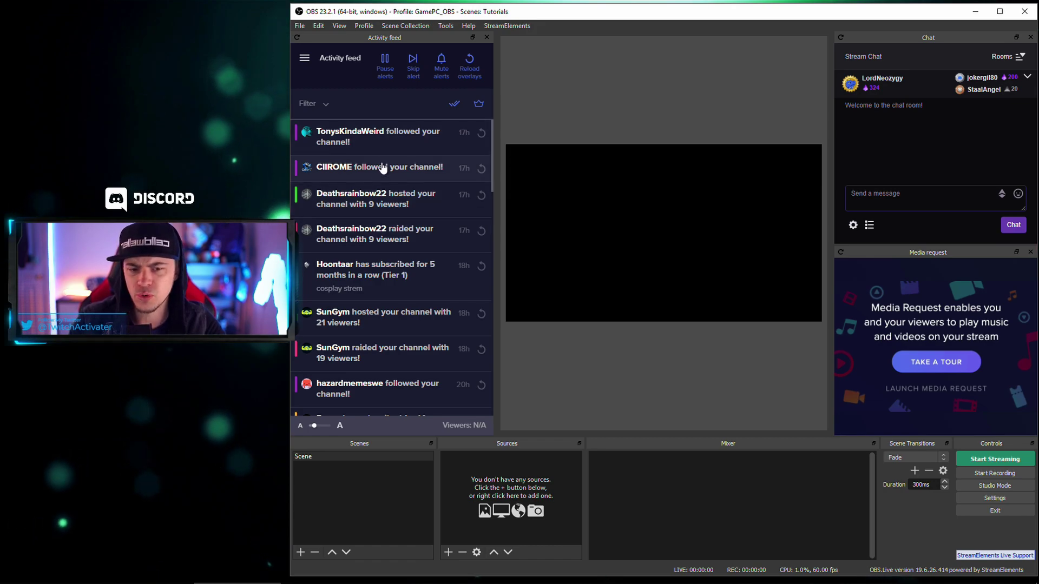
# Step: Filter the activity feed with a 2000-viewer Hosts minimum so smaller hosts disappear
pyautogui.click(325, 106)
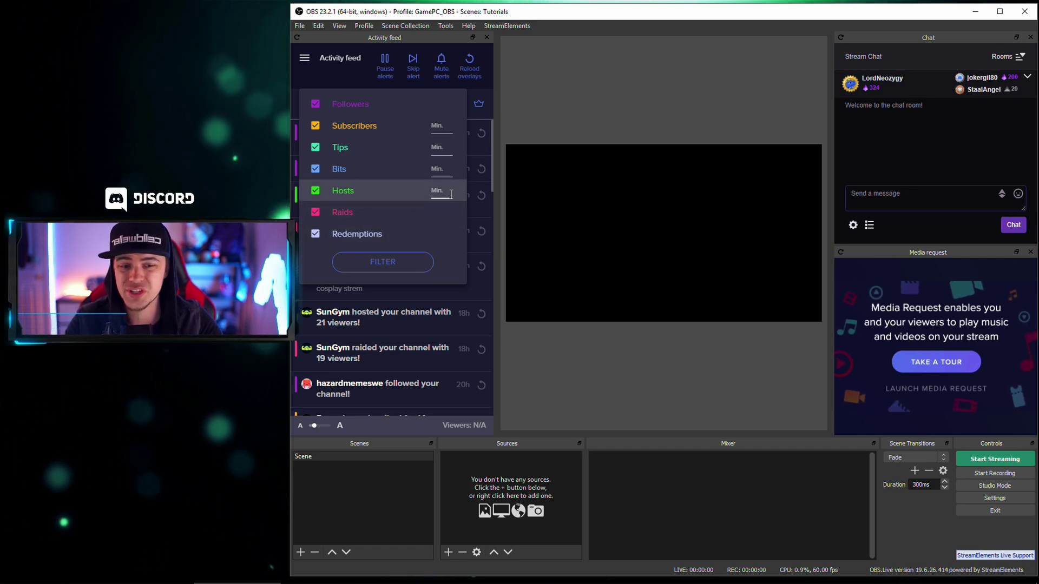
pyautogui.write('2000')
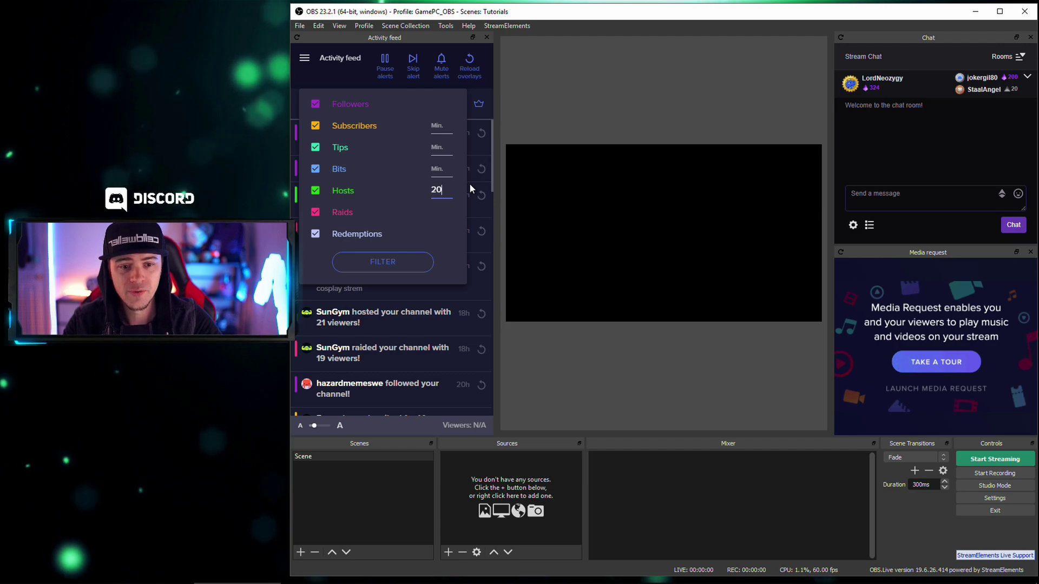
pyautogui.click(399, 211)
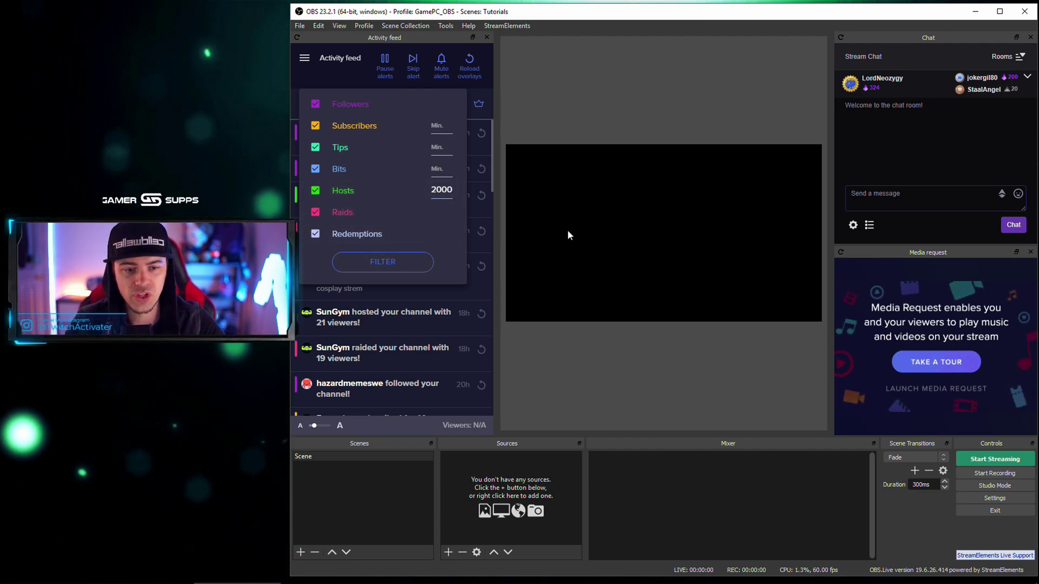
pyautogui.click(352, 96)
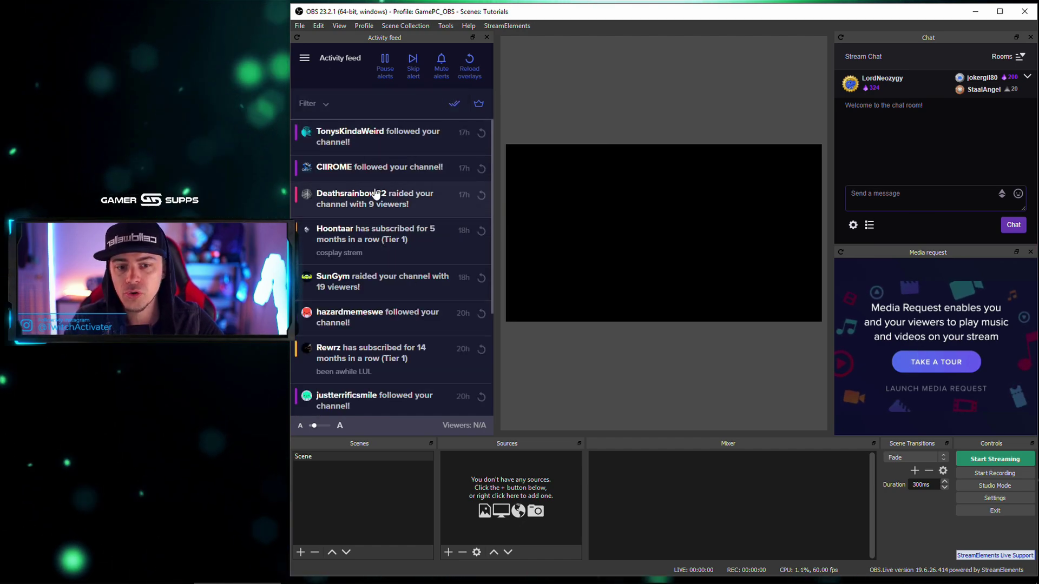
pyautogui.click(319, 104)
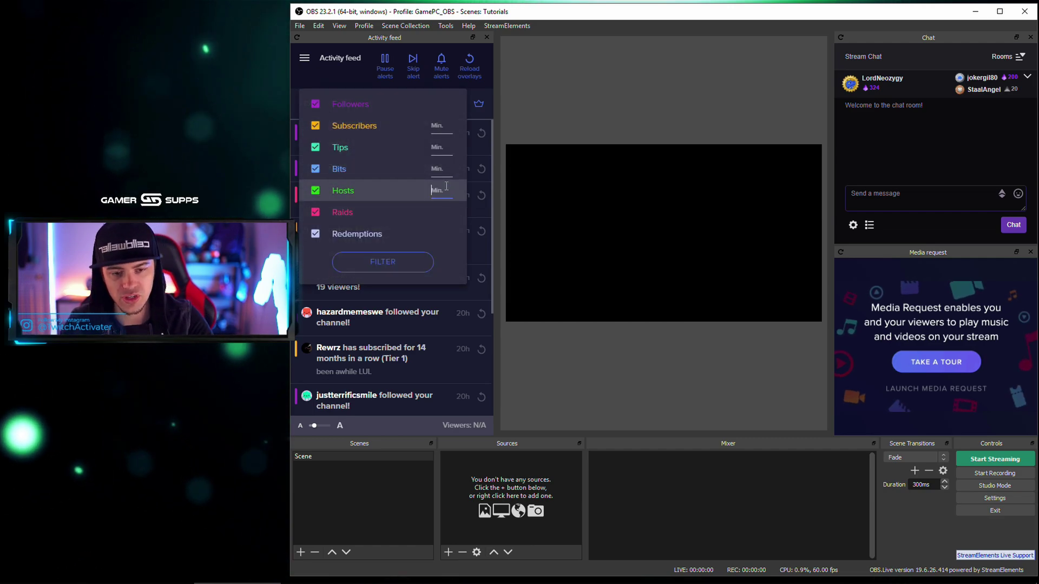
# Step: Uncheck followers, bits, tips, hosts and raids in the feed filter, leaving only subscribers
pyautogui.scroll(2, 485, 109)
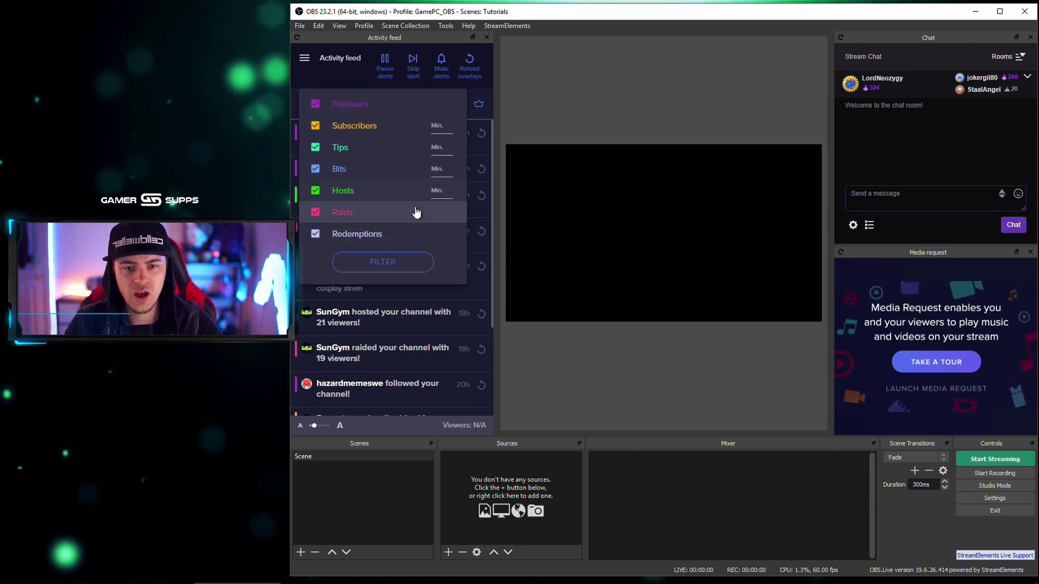
pyautogui.click(315, 106)
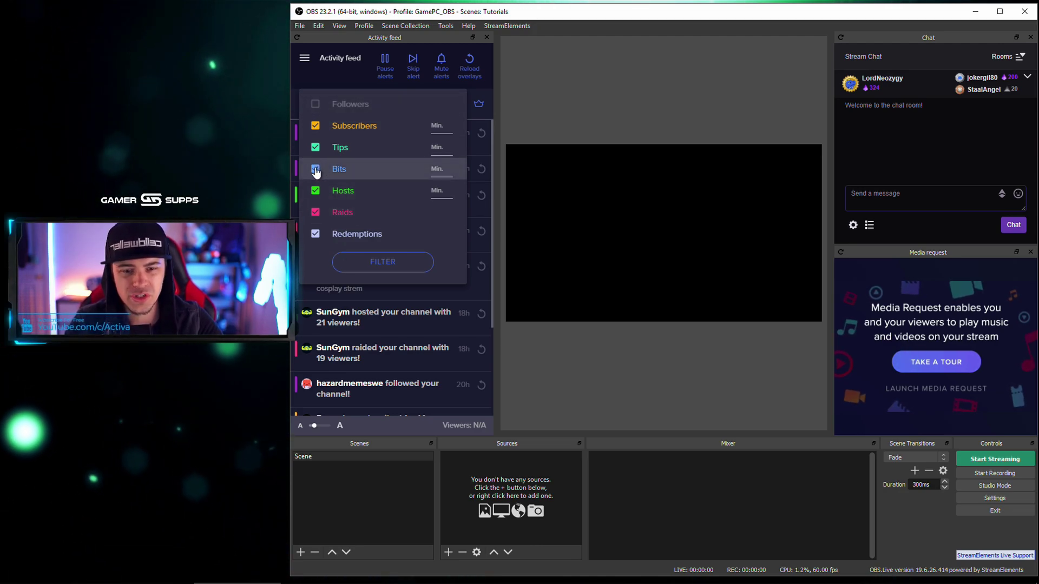
pyautogui.click(315, 147)
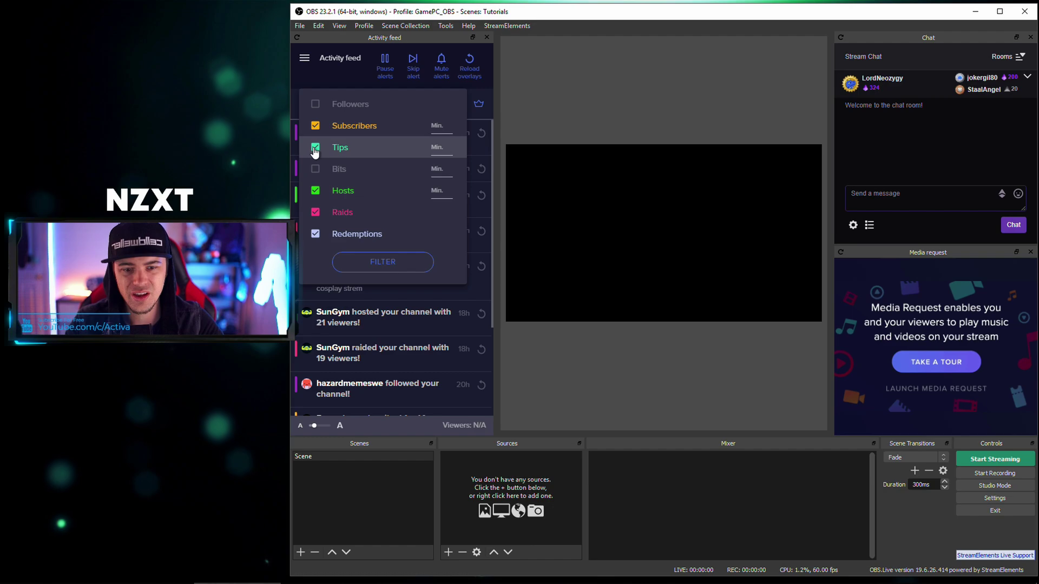
pyautogui.click(315, 191)
pyautogui.click(318, 219)
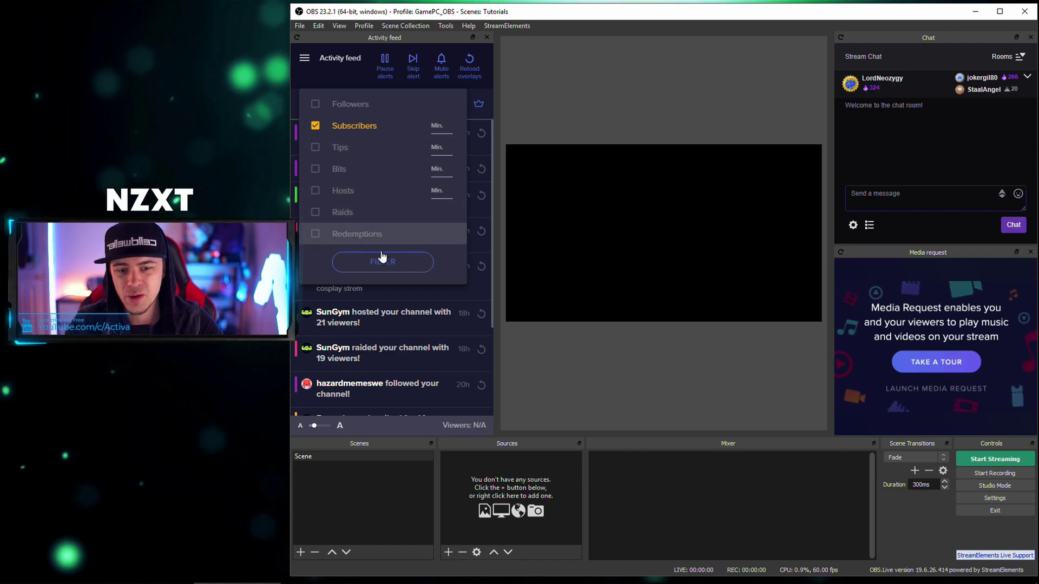
pyautogui.click(336, 68)
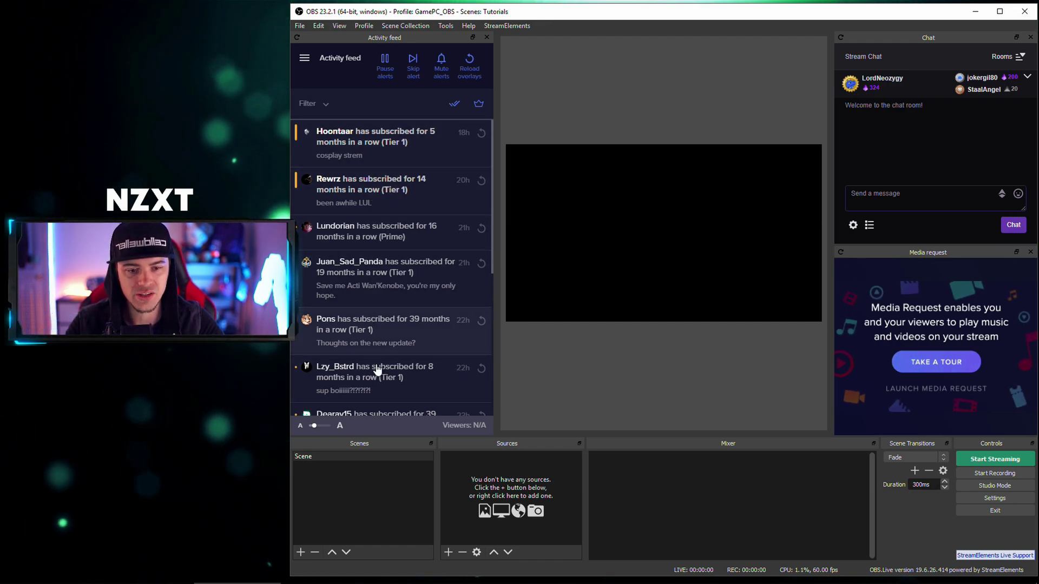
# Step: Toggle the read and unread status of the listed subscription events
pyautogui.click(301, 185)
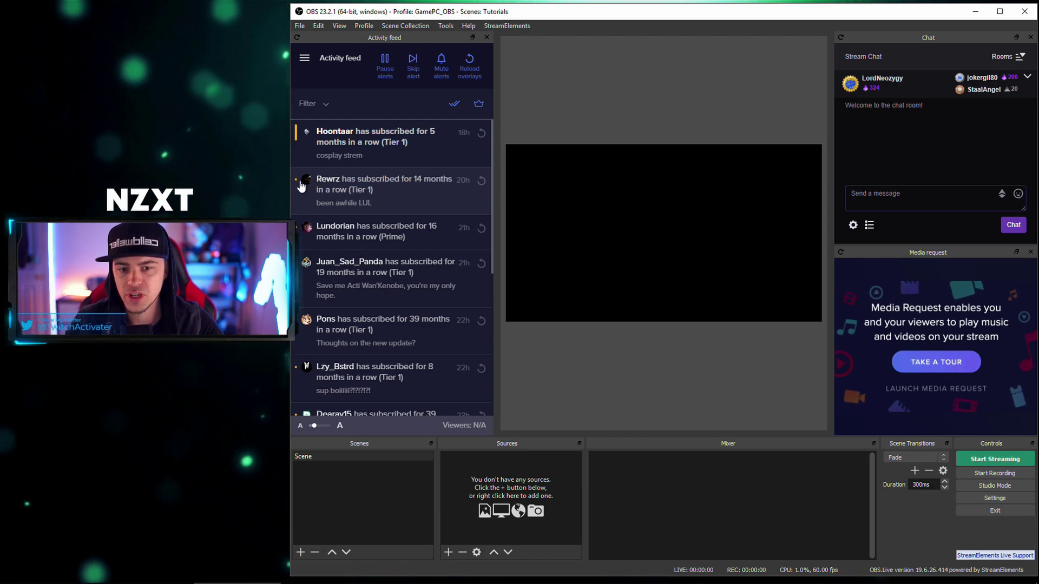
pyautogui.click(295, 185)
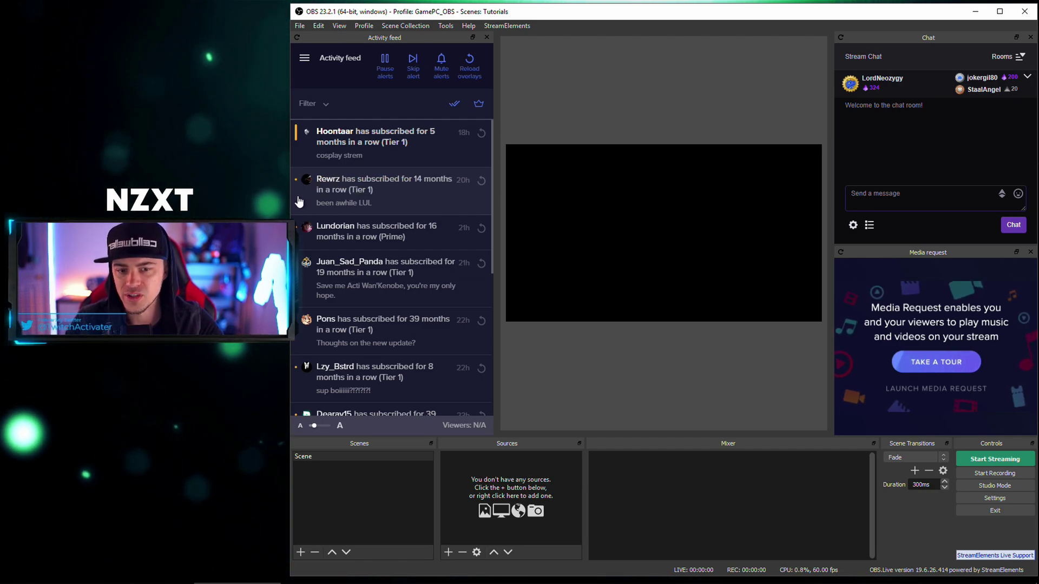
pyautogui.click(299, 202)
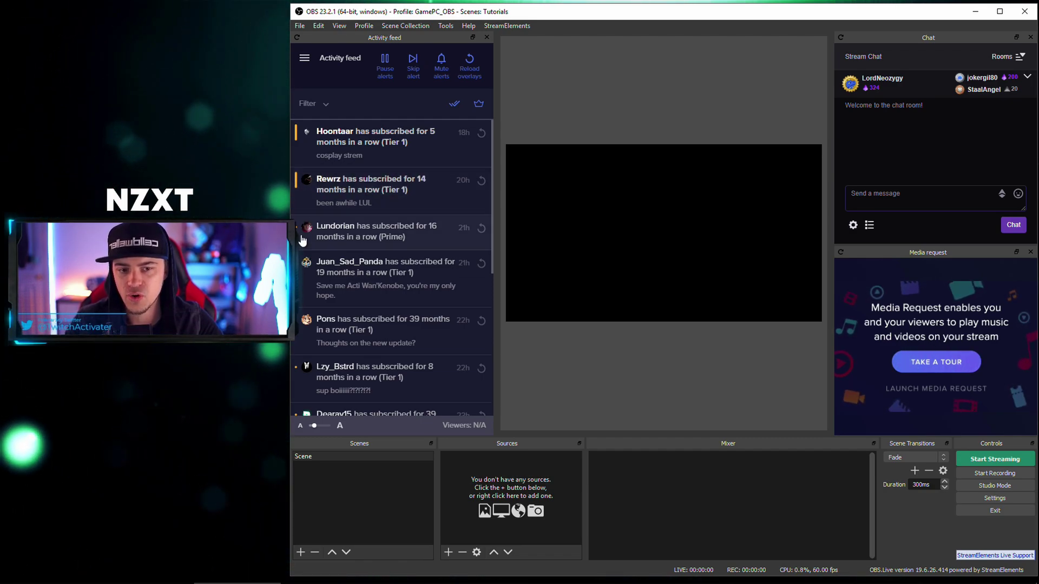
pyautogui.click(295, 184)
pyautogui.click(295, 134)
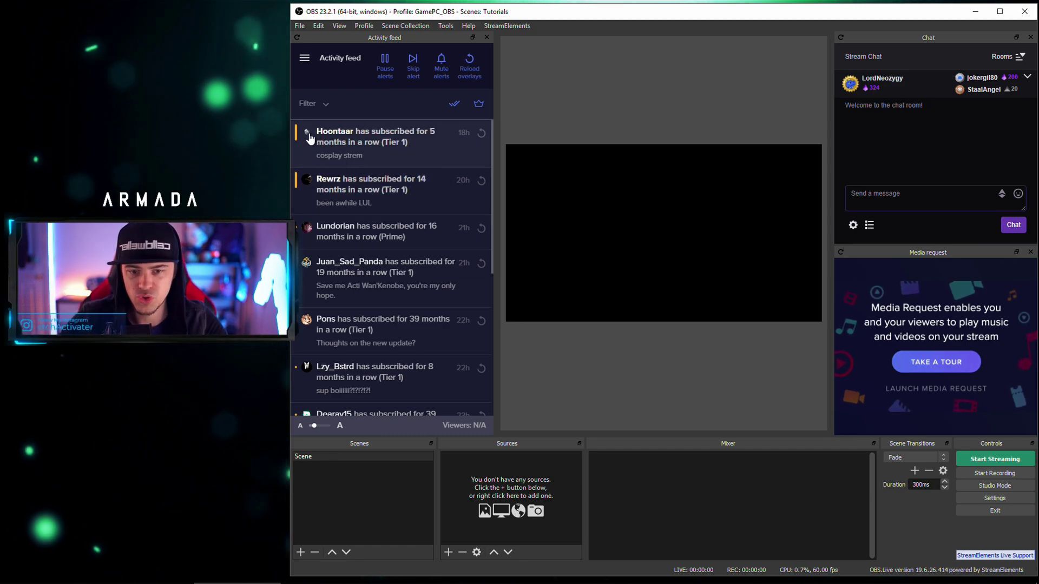
# Step: Reset the activity feed's event-type filter to show all events again
pyautogui.click(308, 104)
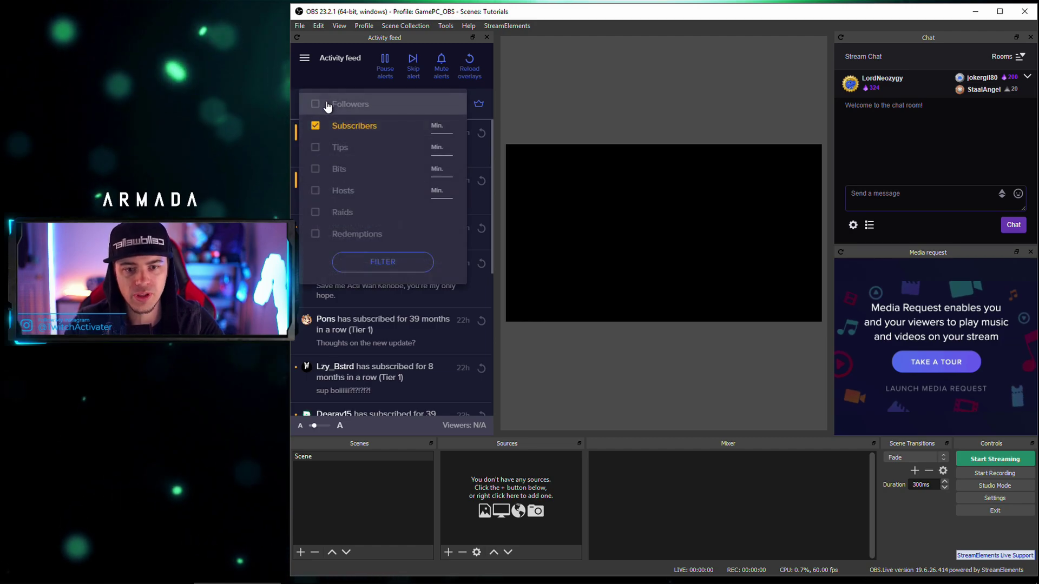
pyautogui.click(505, 81)
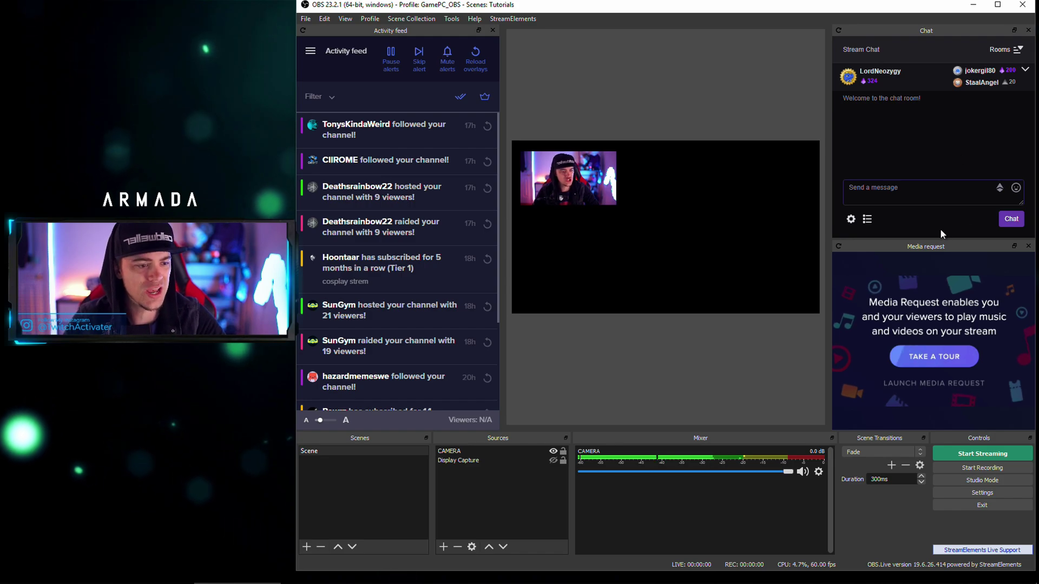
# Step: Float the chat as a wide, full-height window on the left and close the Media request dock
pyautogui.moveTo(937, 239); pyautogui.dragTo(939, 286)
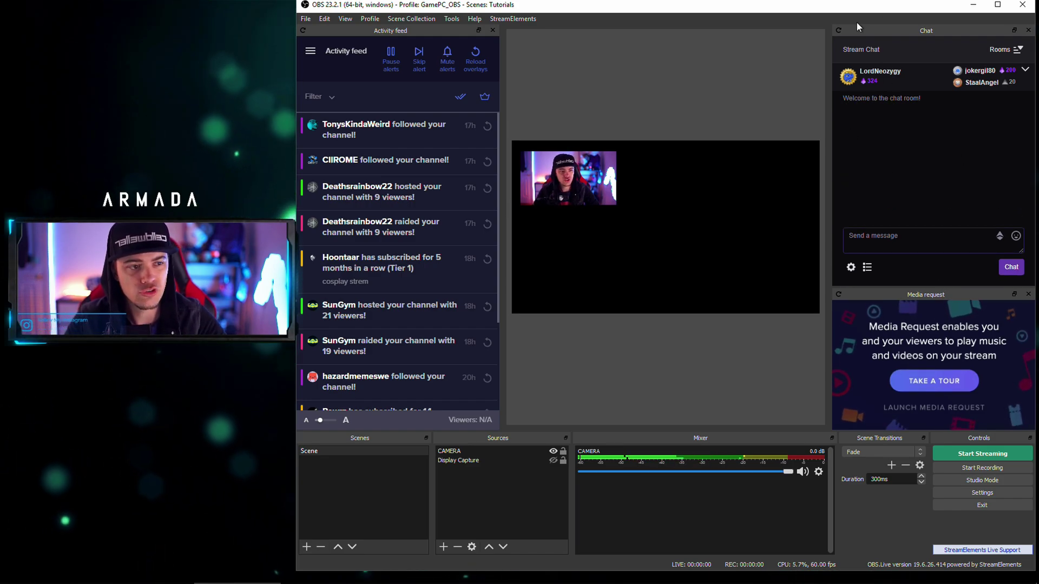
pyautogui.moveTo(723, 12); pyautogui.dragTo(686, 18)
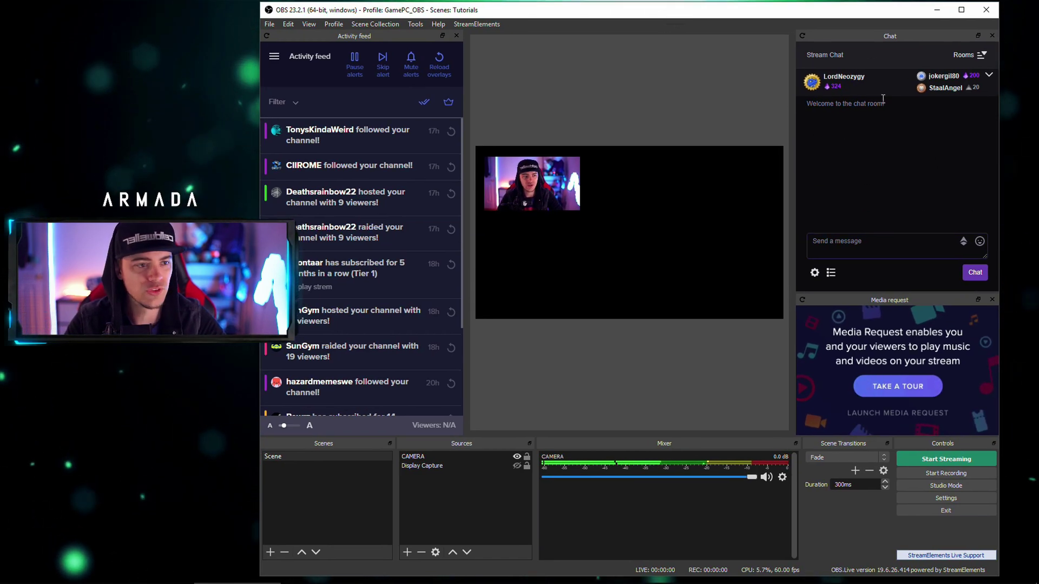
pyautogui.moveTo(864, 35); pyautogui.dragTo(103, 10)
pyautogui.moveTo(206, 254); pyautogui.dragTo(254, 572)
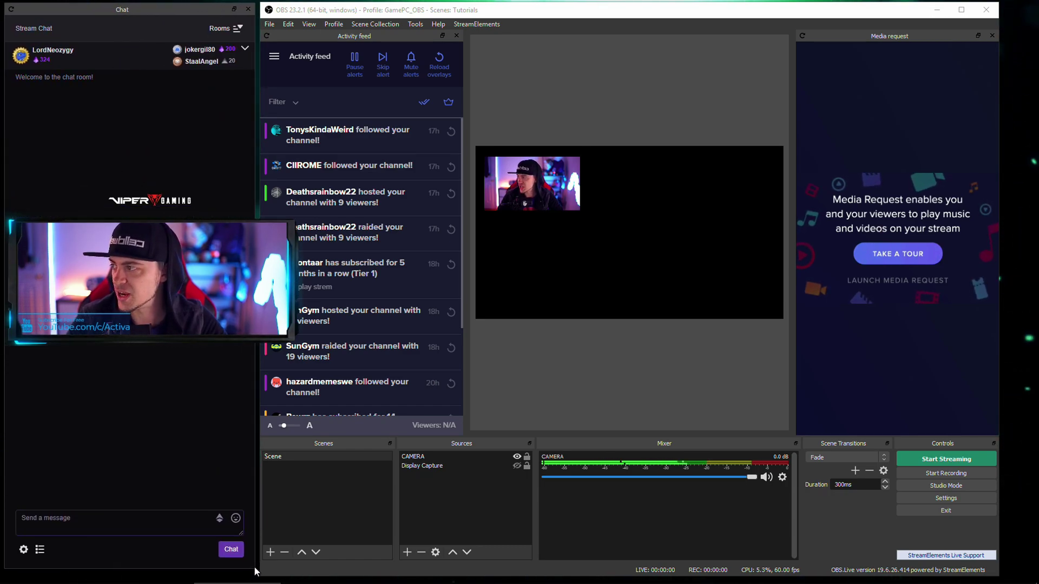
pyautogui.click(157, 528)
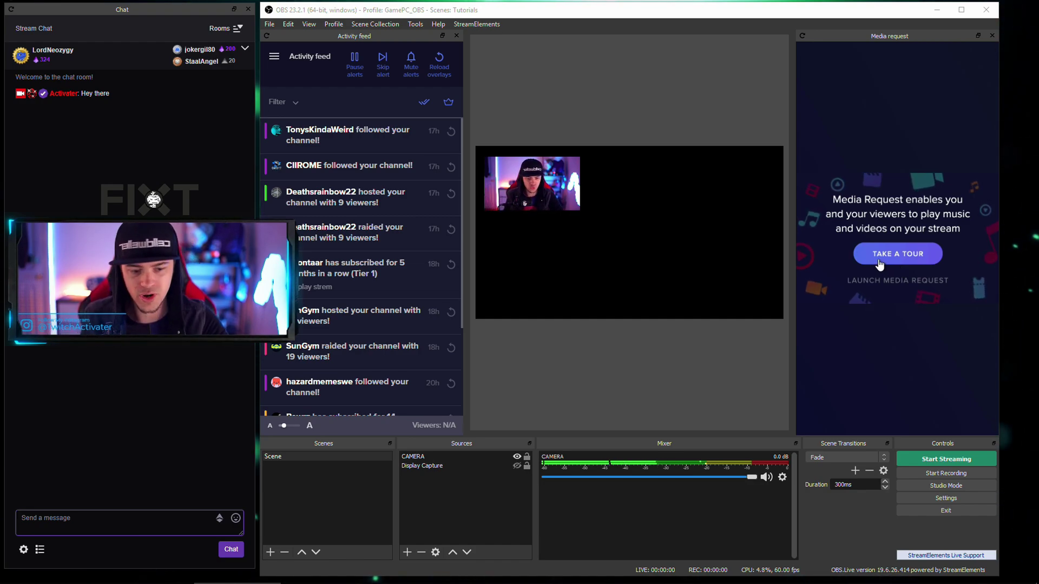
pyautogui.click(992, 35)
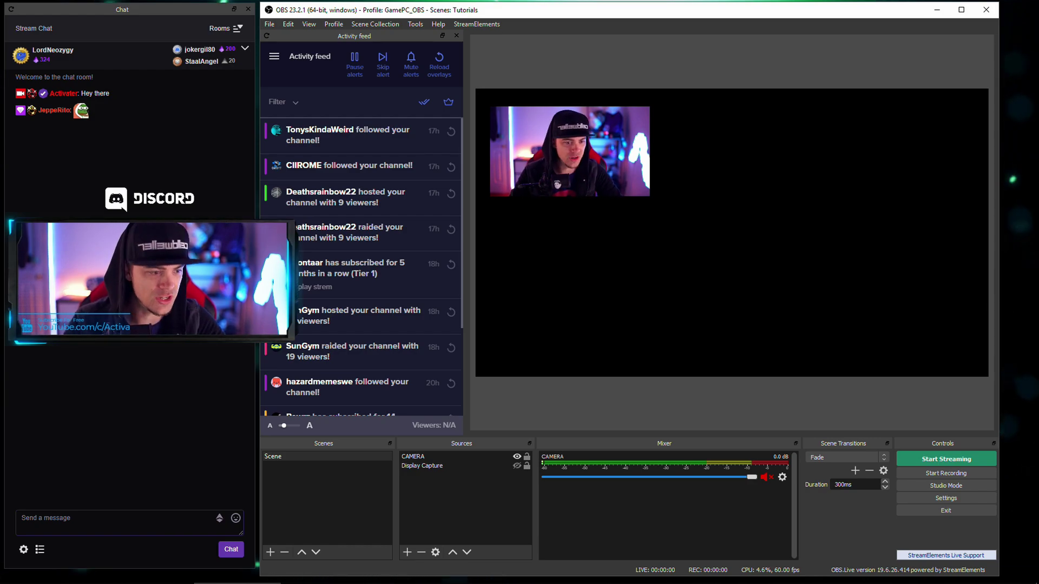
# Step: Redock the chat lower and move the activity feed into a short strip across the top
pyautogui.moveTo(105, 9); pyautogui.dragTo(963, 64)
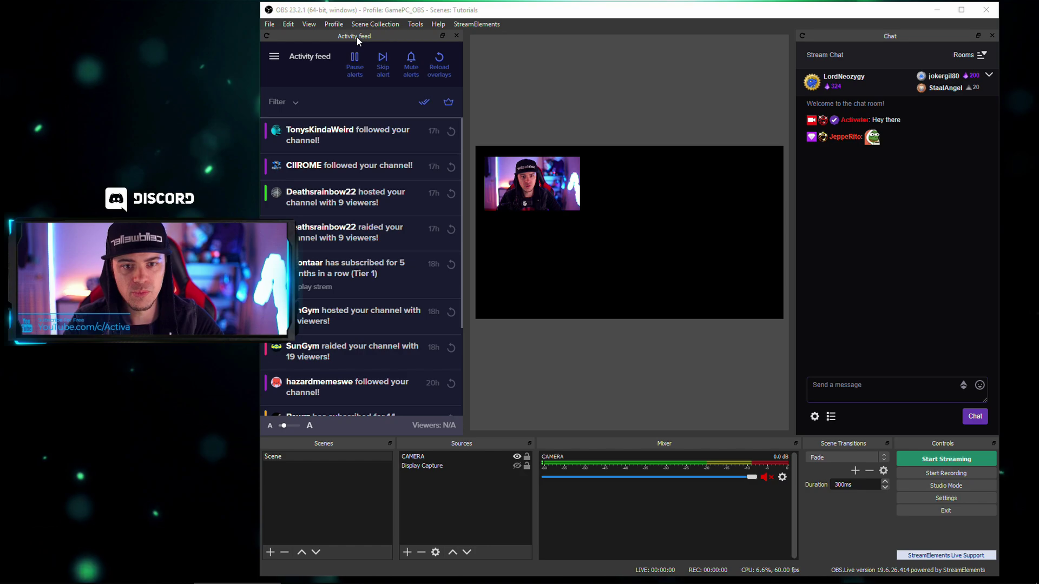
pyautogui.moveTo(861, 34); pyautogui.dragTo(334, 423)
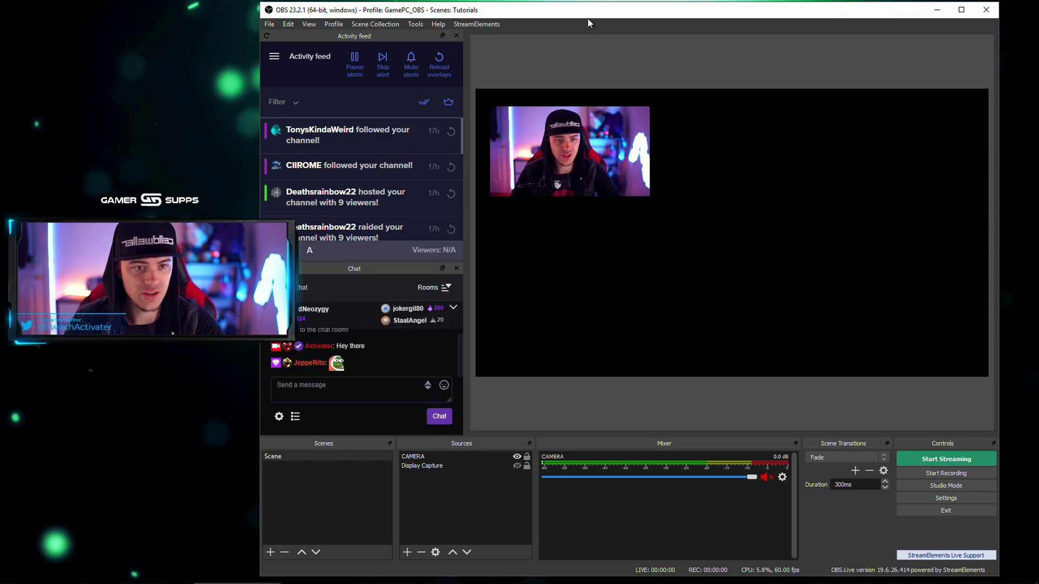
pyautogui.moveTo(587, 19); pyautogui.dragTo(622, 23)
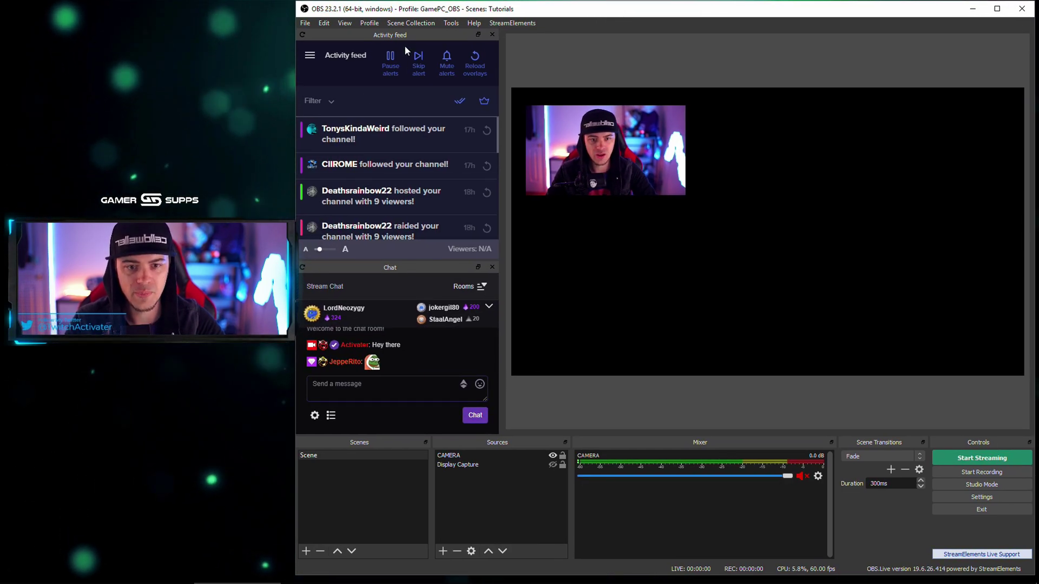
pyautogui.moveTo(395, 35); pyautogui.dragTo(683, 210)
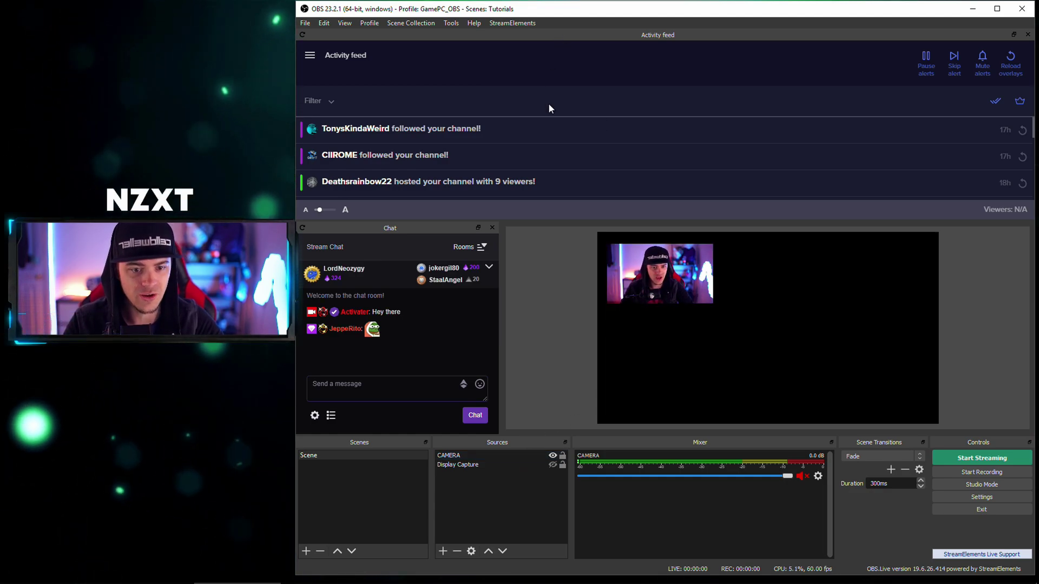
pyautogui.moveTo(535, 220); pyautogui.dragTo(545, 179)
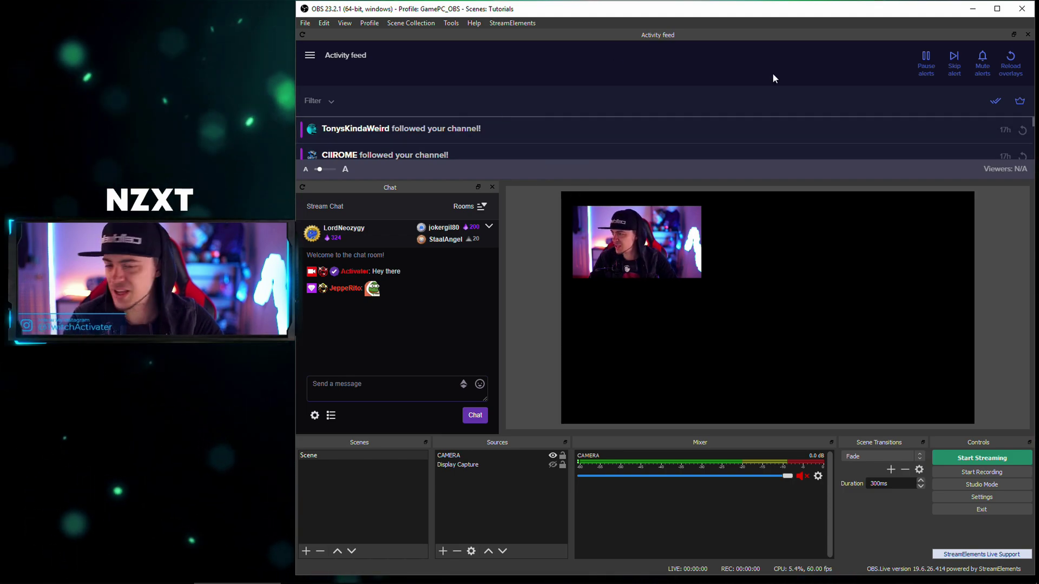
# Step: Maximize the OBS window, docking the activity feed in the left column and chat at the right edge
pyautogui.click(997, 9)
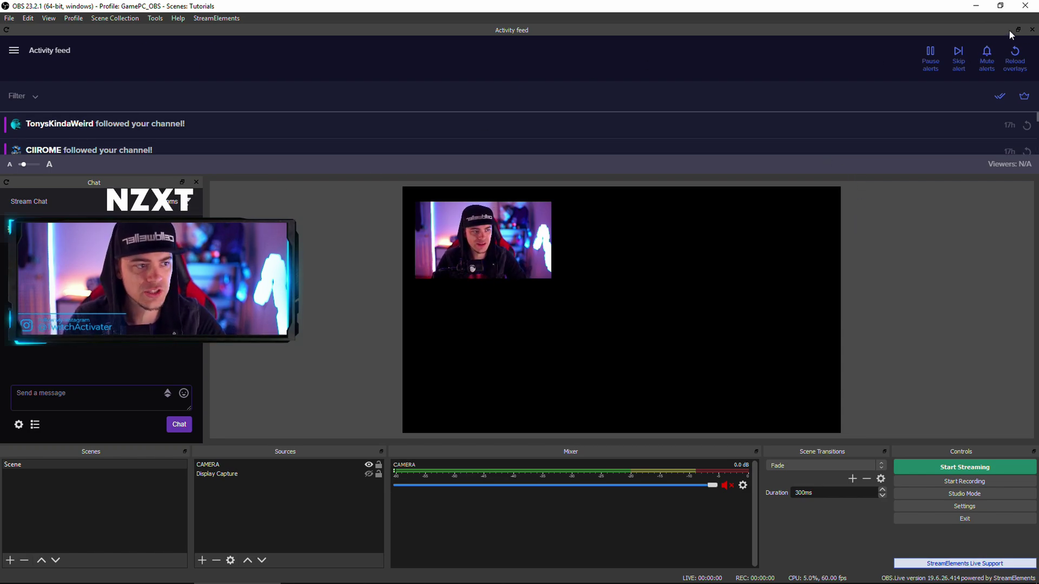
pyautogui.moveTo(206, 31); pyautogui.dragTo(51, 52)
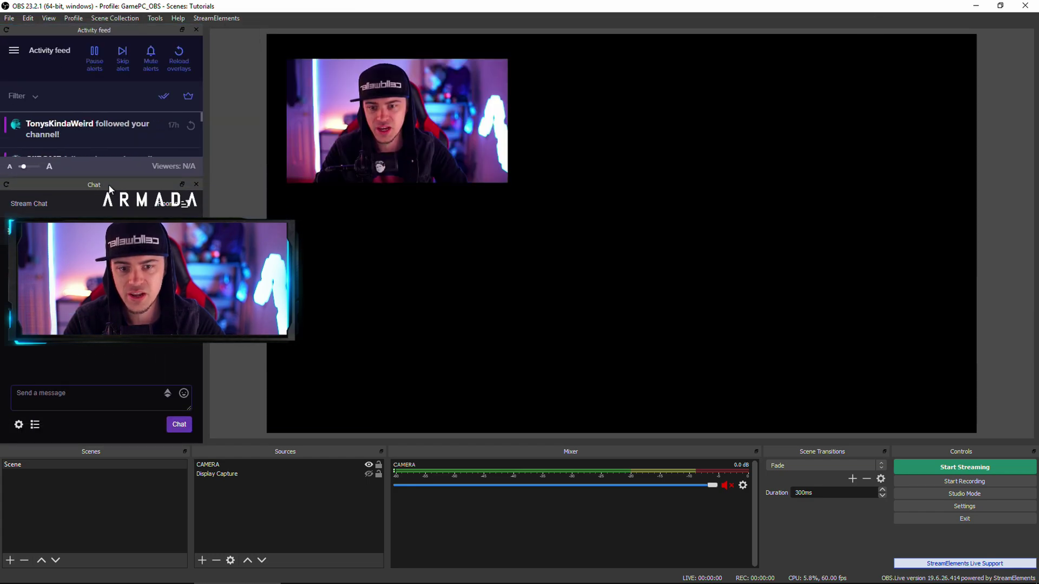
pyautogui.moveTo(110, 189); pyautogui.dragTo(1000, 61)
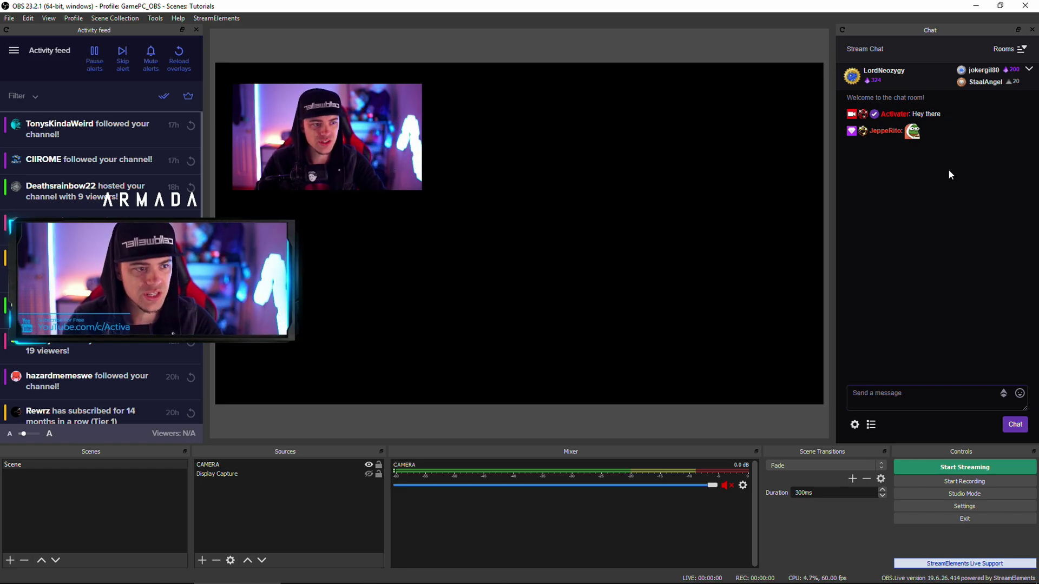
# Step: Close the Chat dock and drag the activity feed's splitter right to widen it
pyautogui.click(1031, 30)
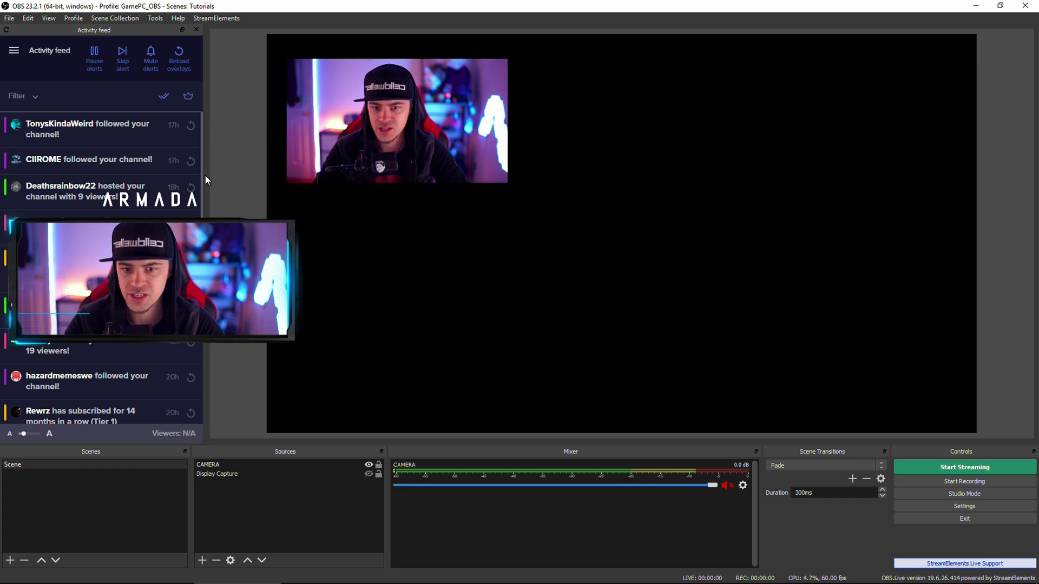
pyautogui.moveTo(205, 175); pyautogui.dragTo(304, 173)
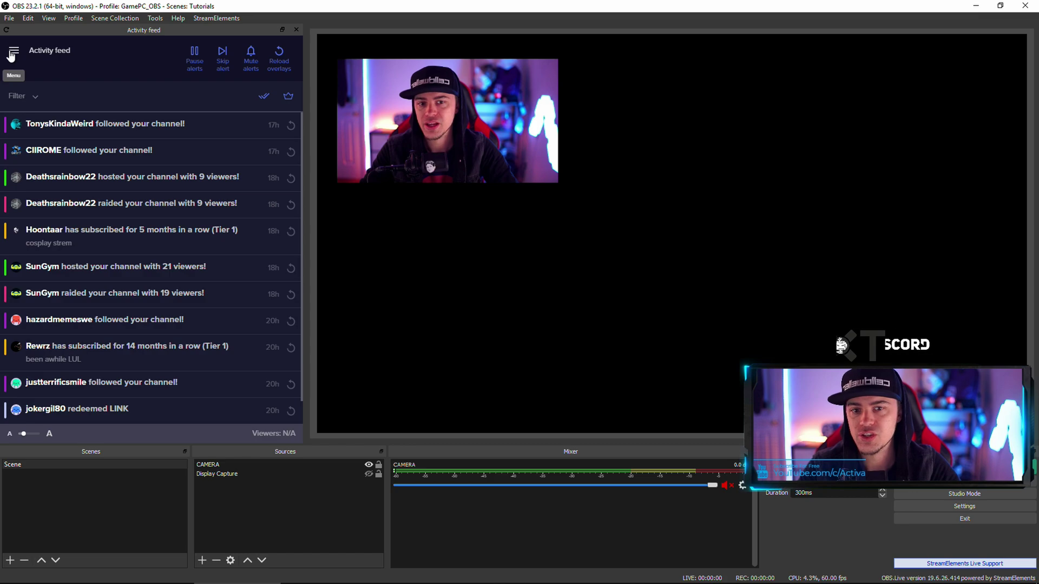
# Step: Open the activity feed's stream settings and try the 'Set custom bot name' option
pyautogui.click(12, 52)
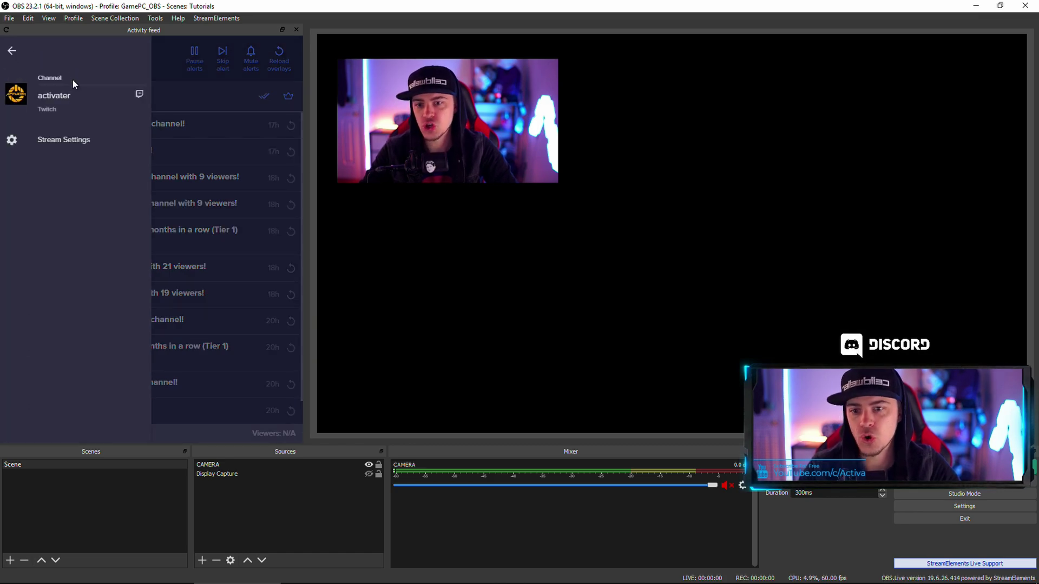
pyautogui.click(67, 142)
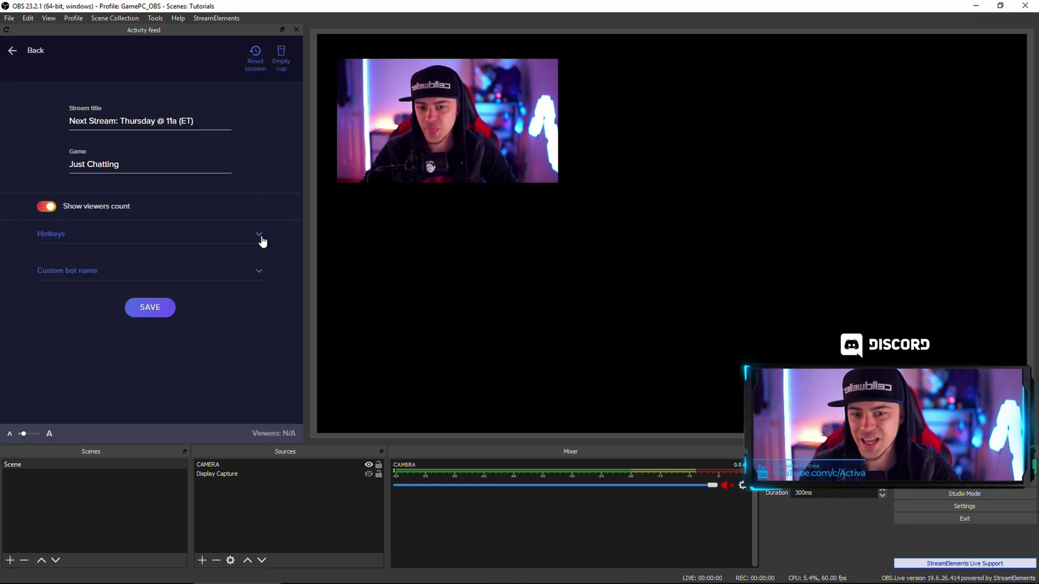
pyautogui.click(260, 274)
pyautogui.scroll(-3, 267, 255)
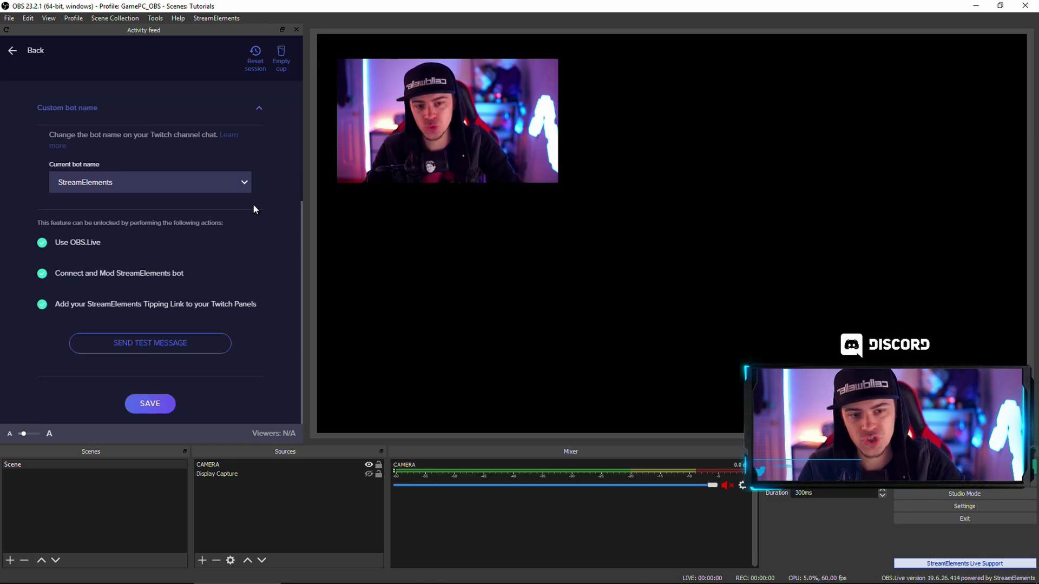
pyautogui.click(132, 184)
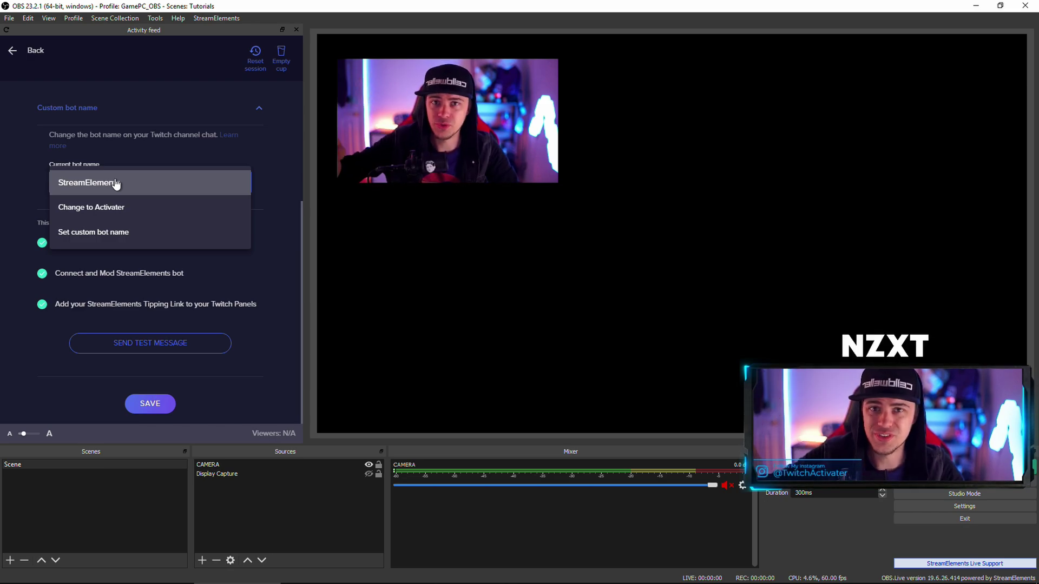
pyautogui.click(133, 231)
pyautogui.scroll(-1, 216, 292)
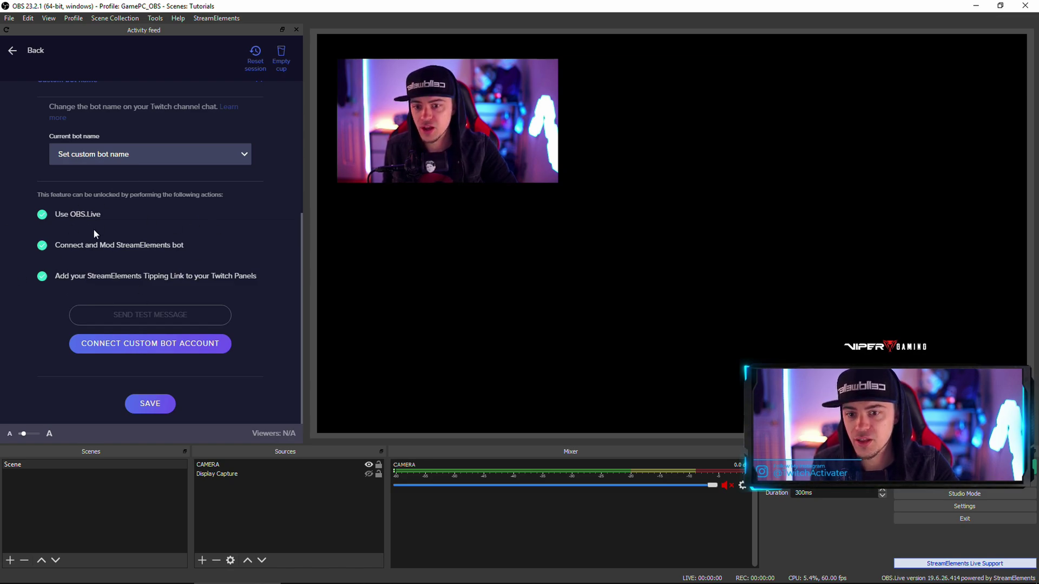
# Step: Switch the bot name back to StreamElements and expand the Hotkeys section
pyautogui.click(163, 154)
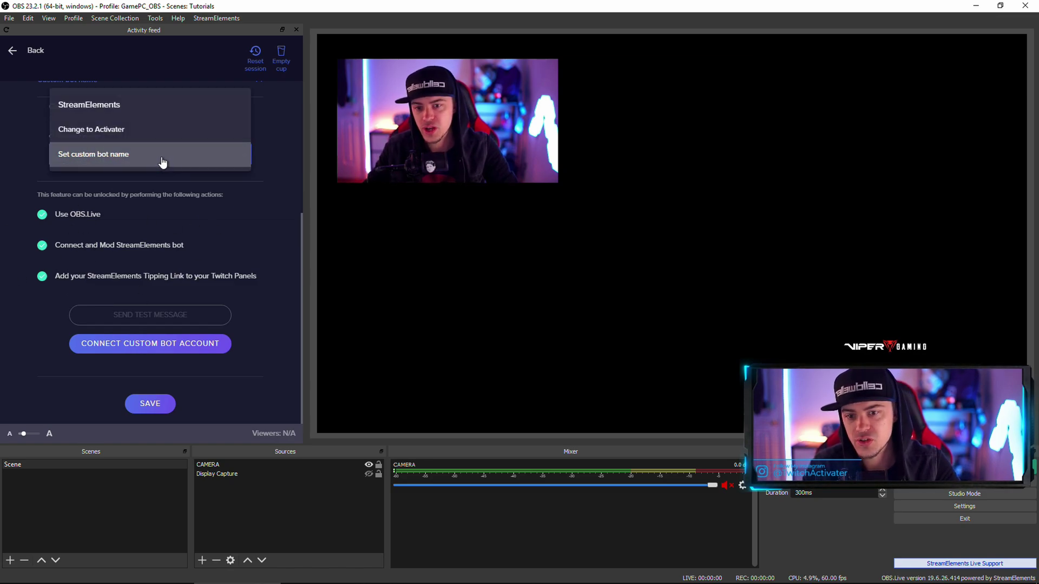
pyautogui.click(139, 105)
pyautogui.scroll(3, 251, 300)
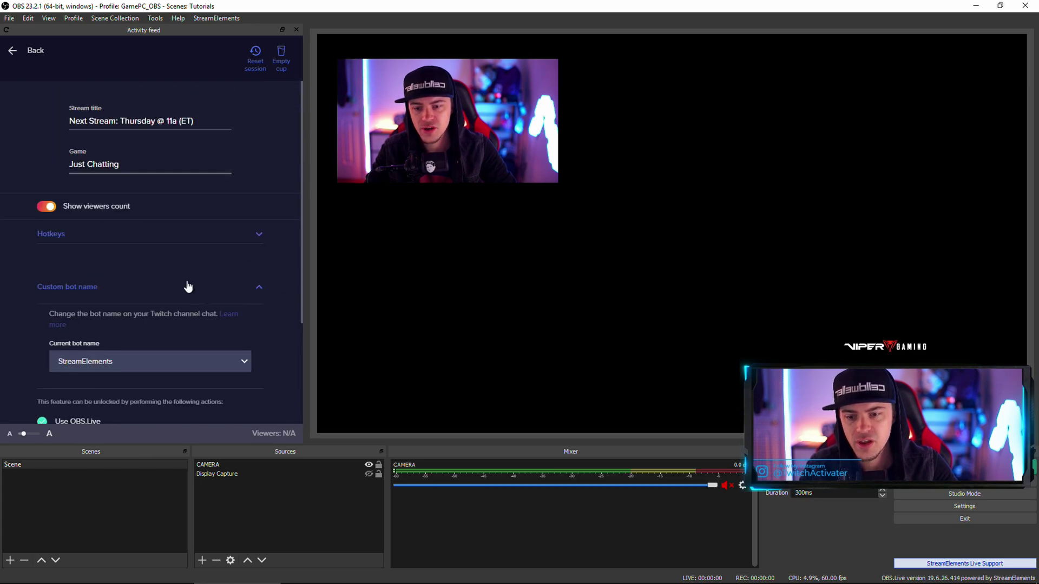
pyautogui.click(254, 234)
pyautogui.scroll(-1, 275, 259)
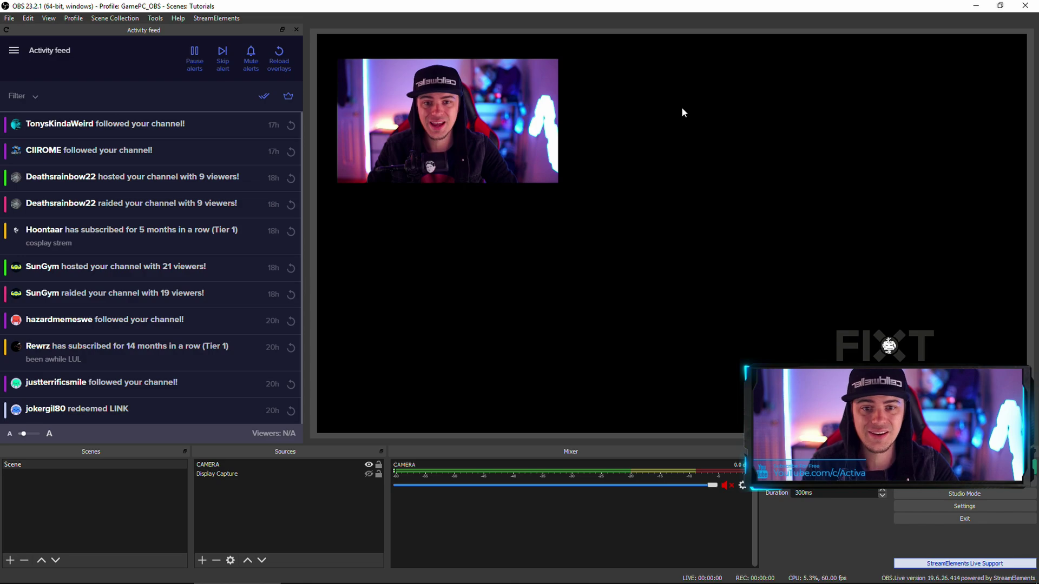
# Step: In Activity feed settings, add then delete an extra Skip alert hotkey and collapse Hotkeys
pyautogui.click(45, 62)
pyautogui.scroll(-1, 222, 259)
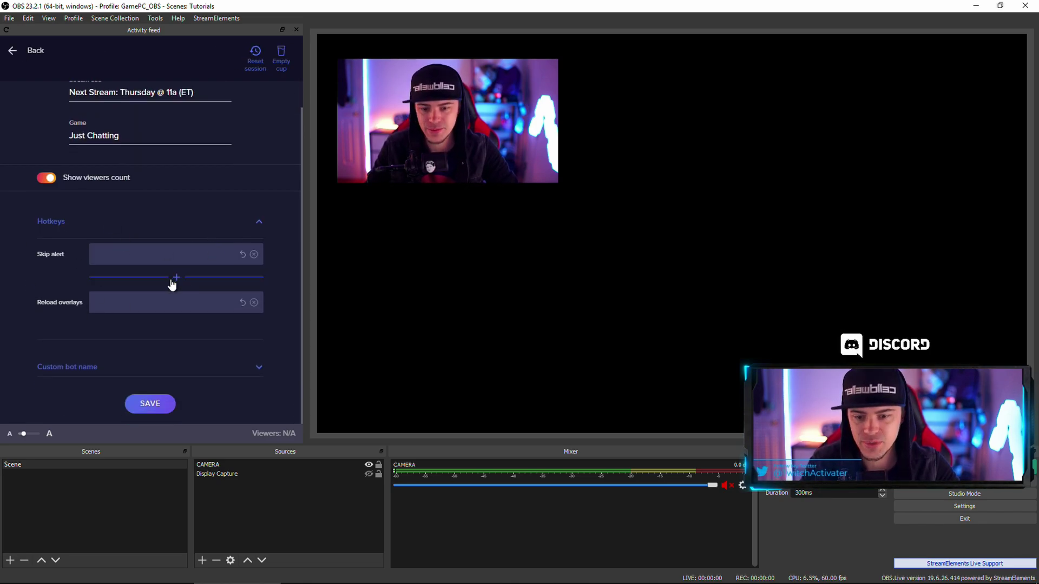
pyautogui.click(176, 278)
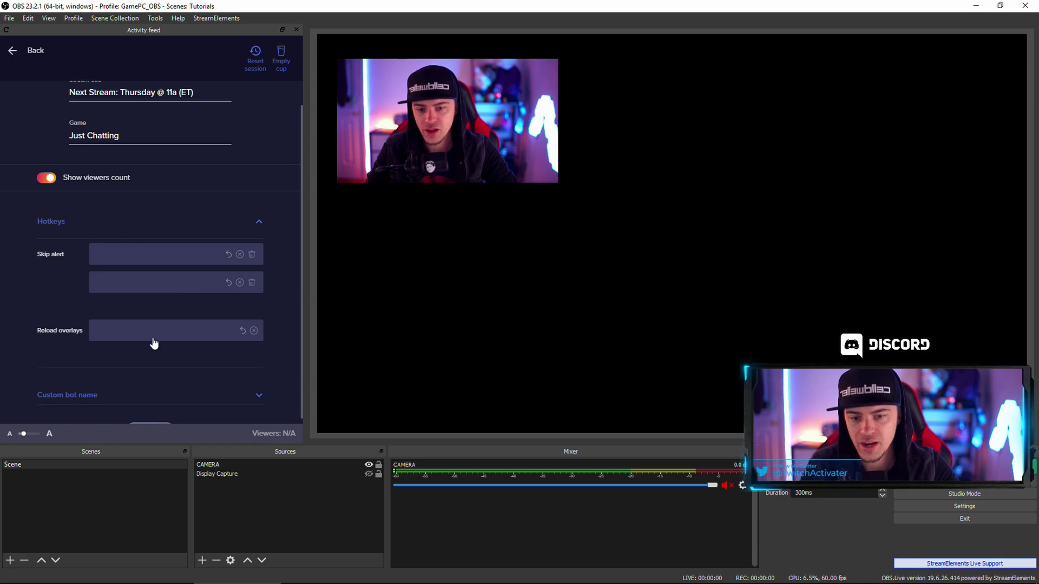
pyautogui.click(253, 282)
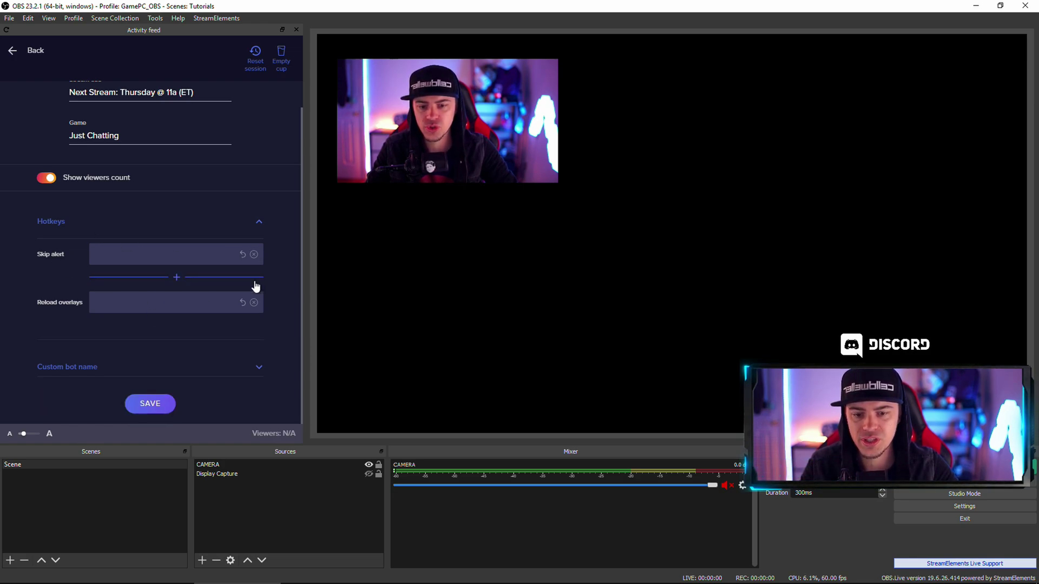
pyautogui.click(259, 222)
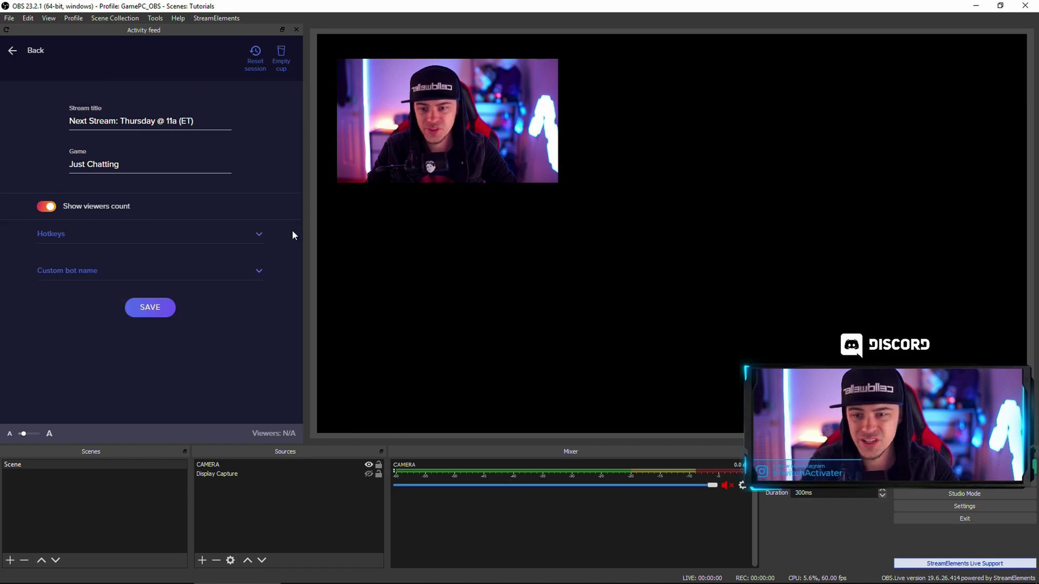
# Step: Turn off Show viewers count and return to the event list
pyautogui.click(51, 211)
pyautogui.click(52, 212)
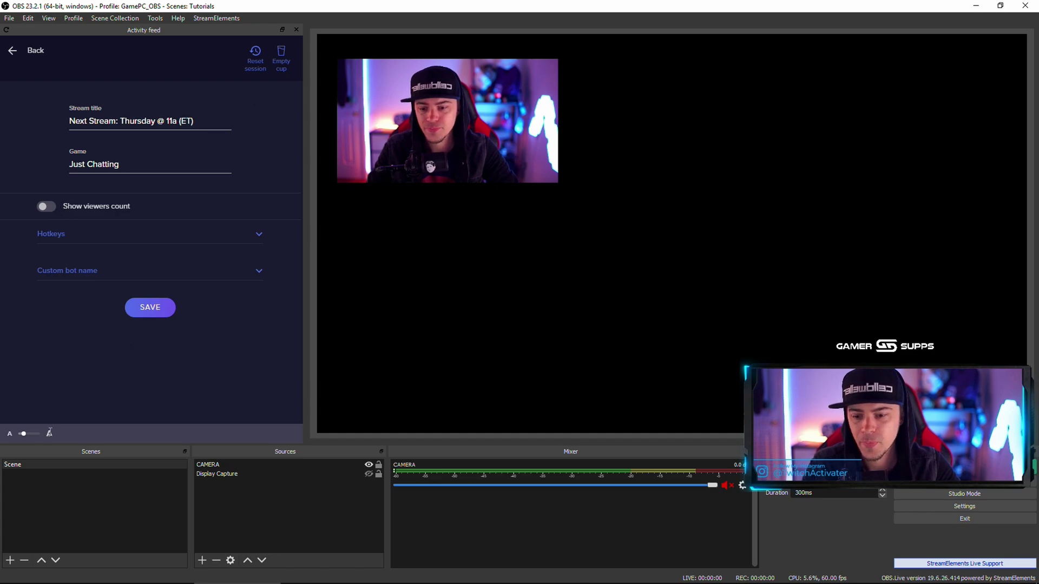
pyautogui.click(18, 57)
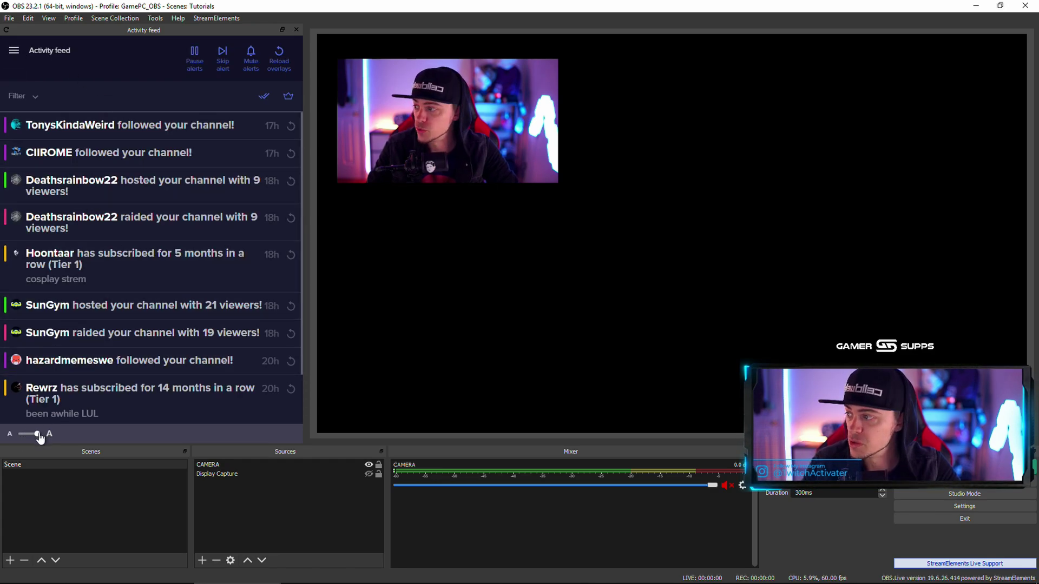
# Step: Shrink the Activity feed font size and mark the top four events as read
pyautogui.moveTo(38, 434); pyautogui.dragTo(89, 430)
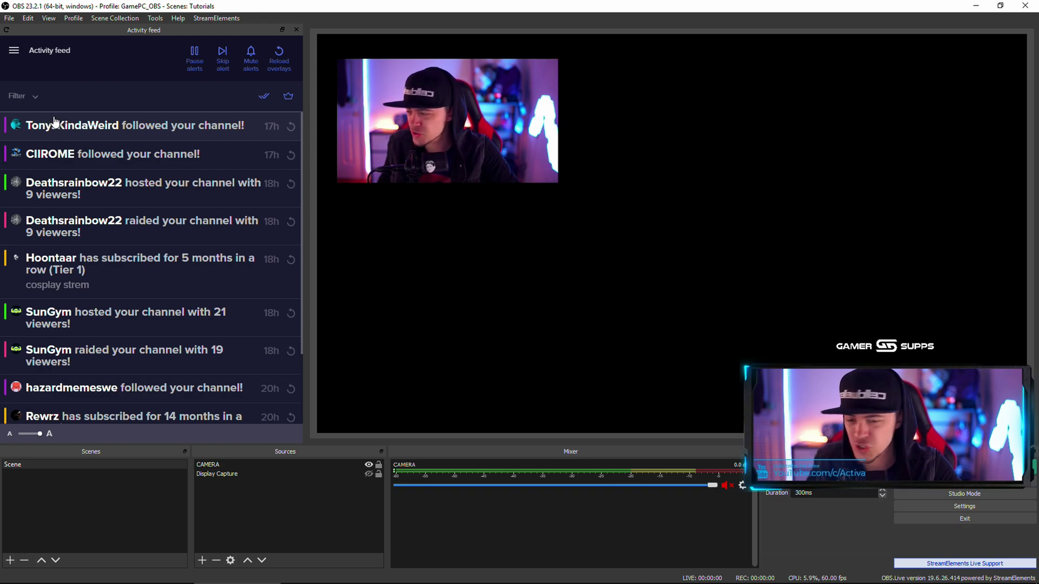
pyautogui.moveTo(38, 433); pyautogui.dragTo(17, 433)
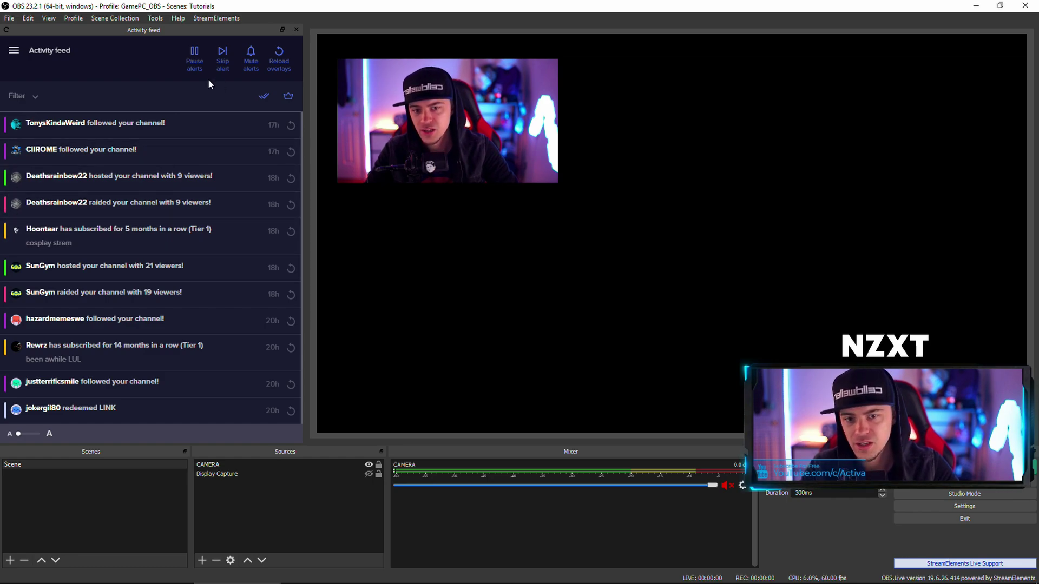
pyautogui.click(5, 126)
pyautogui.click(5, 151)
pyautogui.click(6, 178)
pyautogui.click(6, 204)
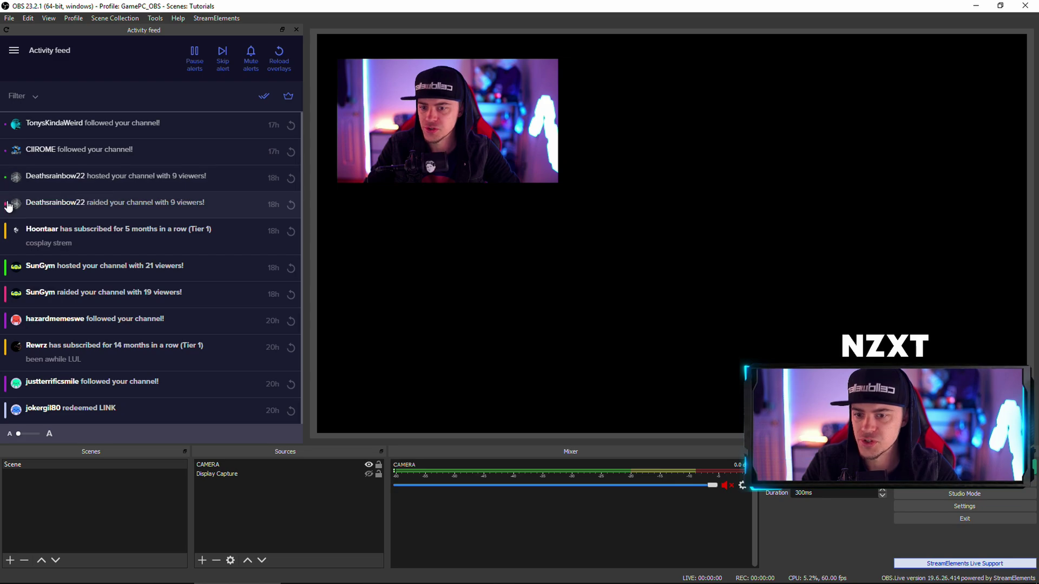
# Step: Mark all feed events as read and show the tipper and cheerer leaderboard
pyautogui.click(264, 96)
pyautogui.click(158, 73)
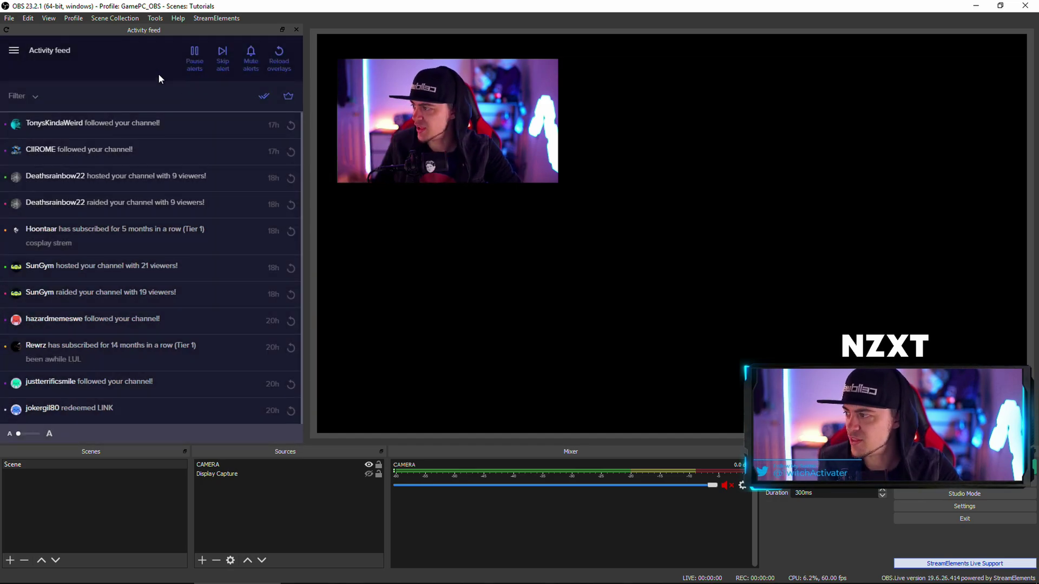
pyautogui.click(288, 97)
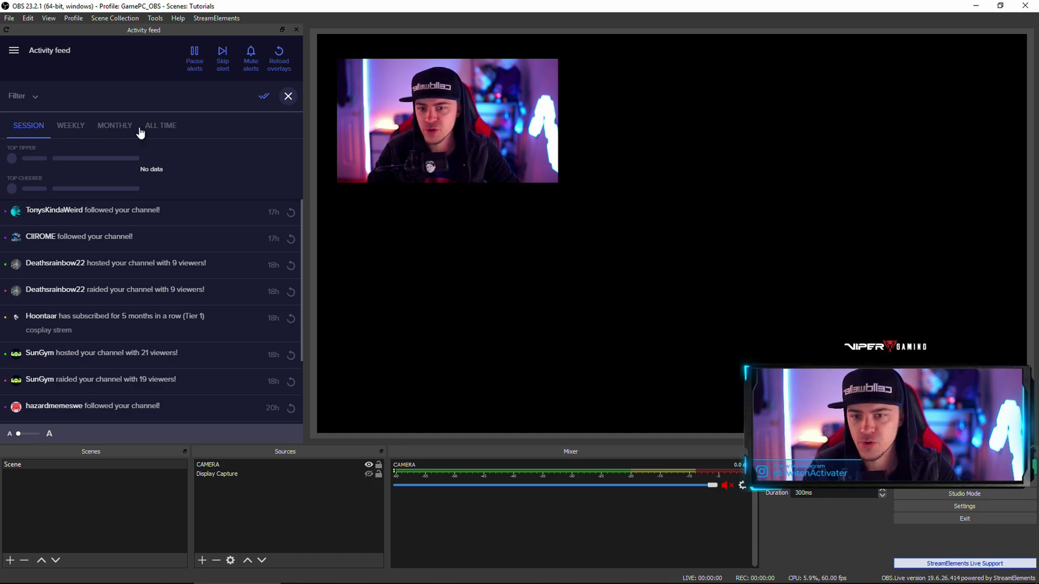
# Step: Check the weekly top cheerer and tipper on the leaderboard, compare with session rankings, then close it
pyautogui.click(79, 128)
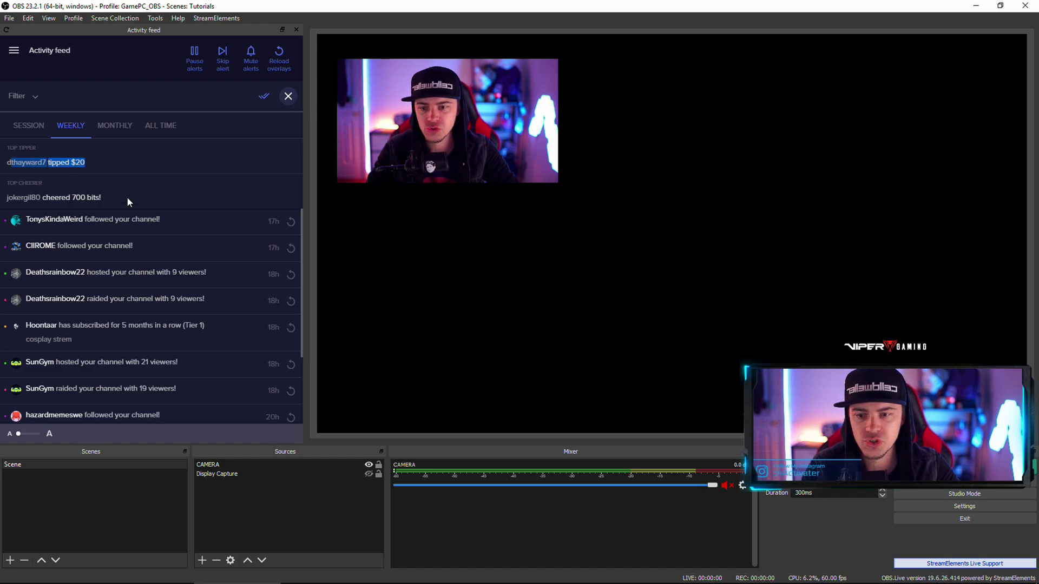
pyautogui.moveTo(127, 198); pyautogui.dragTo(7, 198)
pyautogui.click(288, 96)
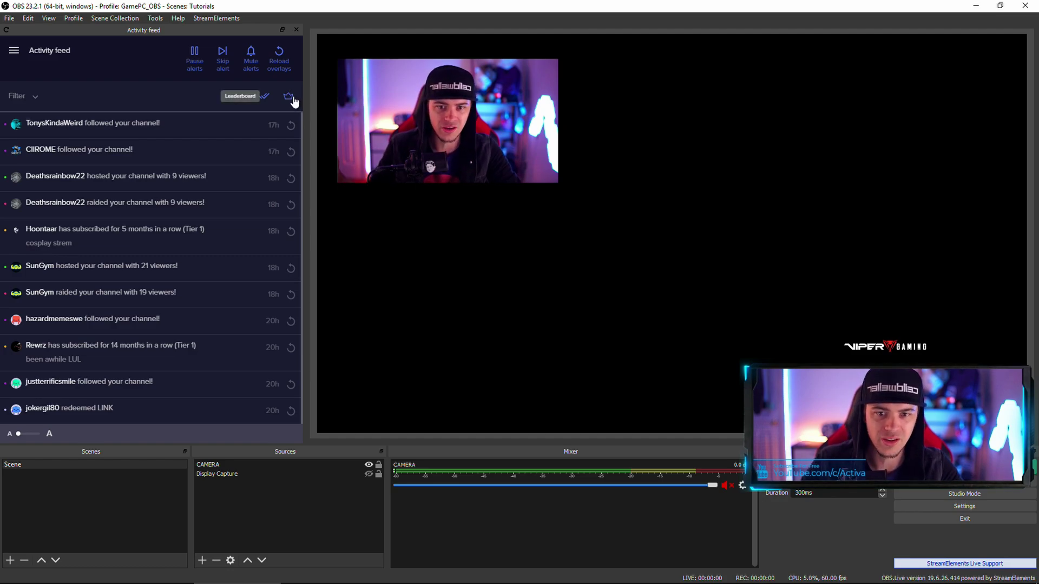
pyautogui.click(290, 97)
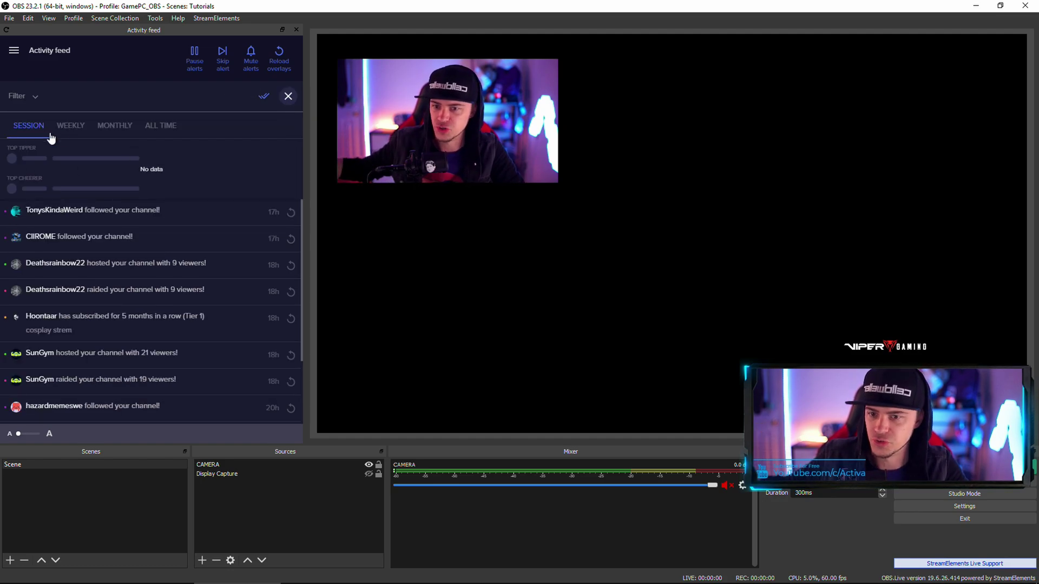
pyautogui.click(72, 126)
pyautogui.click(31, 129)
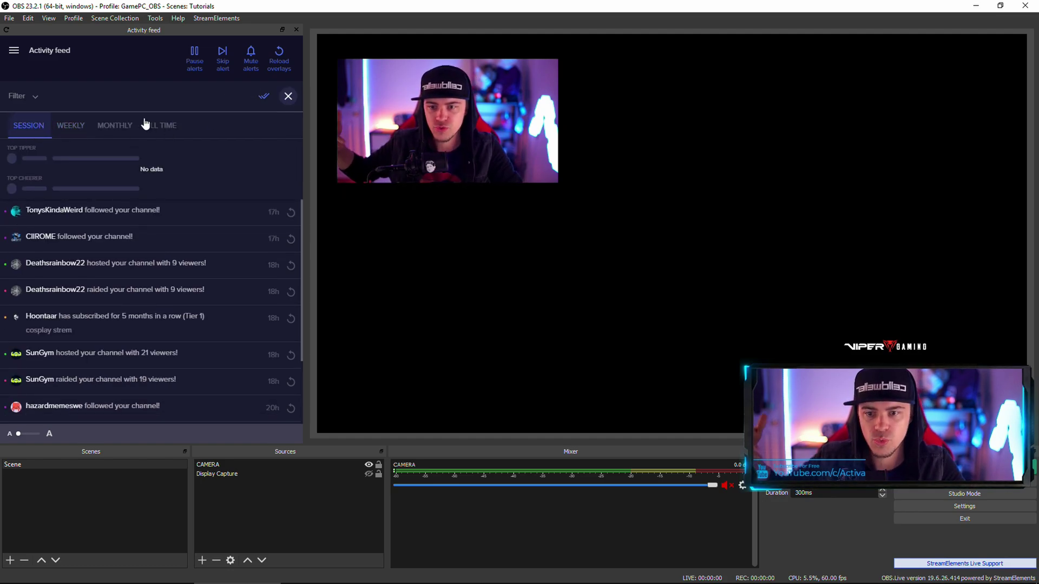
pyautogui.click(287, 97)
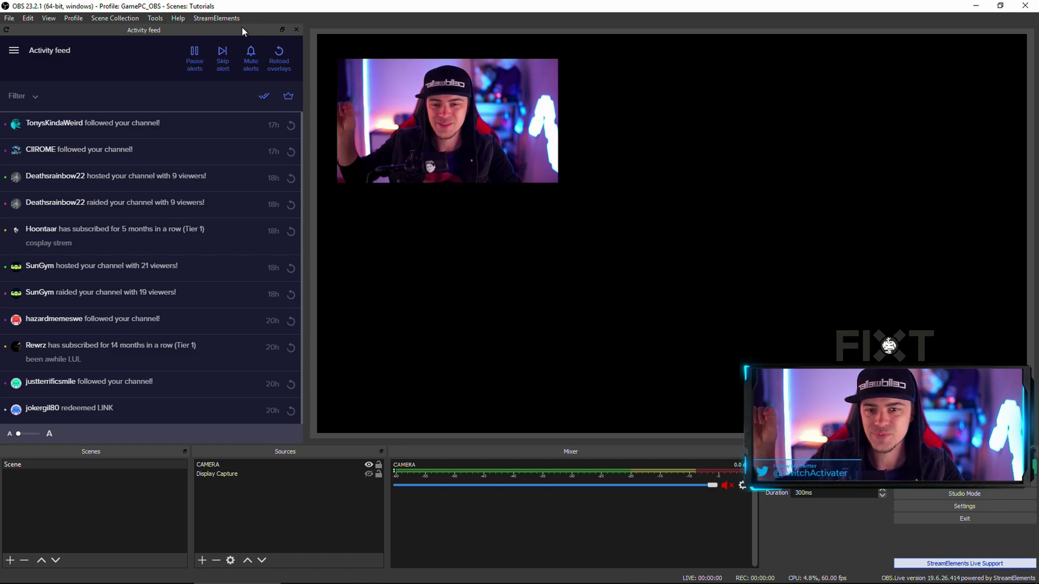
# Step: Dock the StreamElements Chat panel with the Media request panel below it
pyautogui.click(155, 18)
pyautogui.moveTo(217, 18)
pyautogui.click(232, 83)
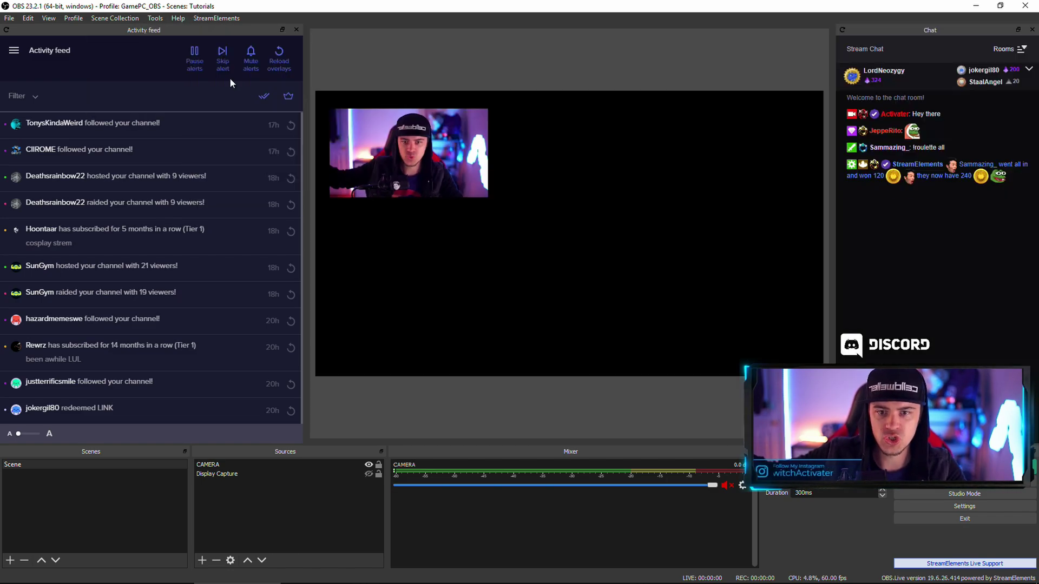
pyautogui.click(217, 18)
pyautogui.click(220, 95)
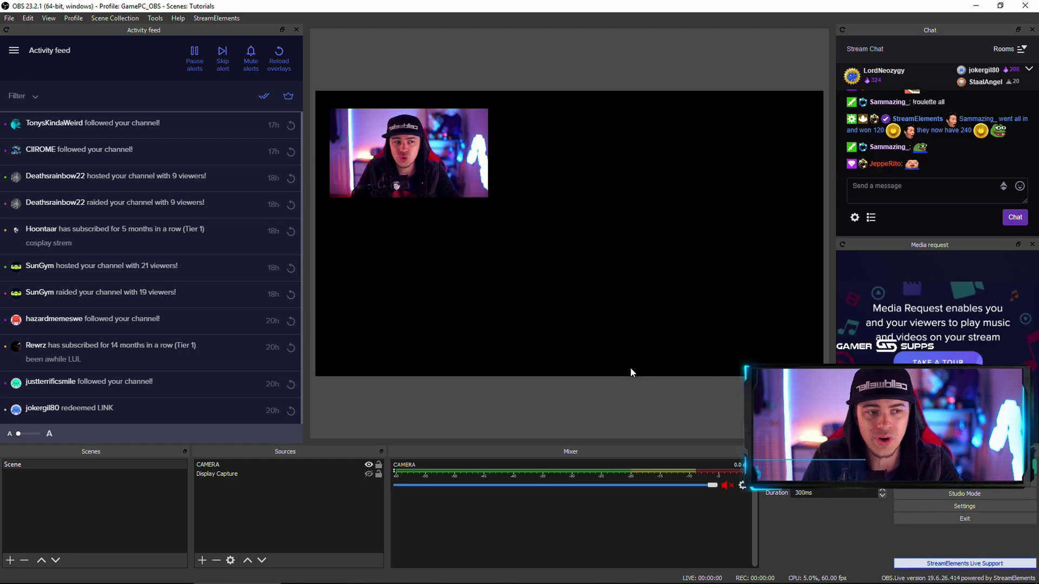
# Step: Close the Media request and Chat docks, browse the Help menu, then re-dock Chat
pyautogui.click(1032, 244)
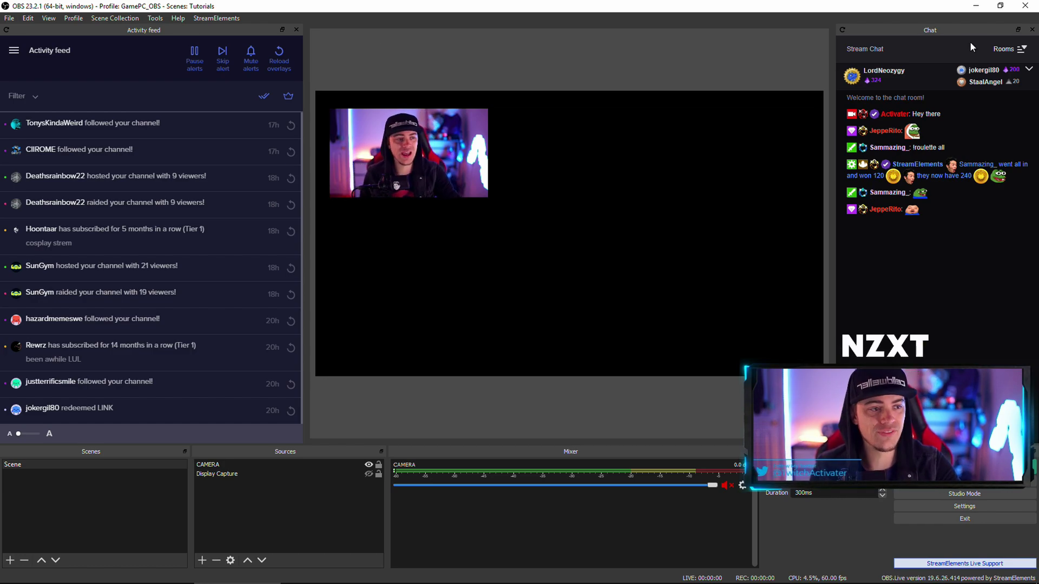
pyautogui.click(1031, 29)
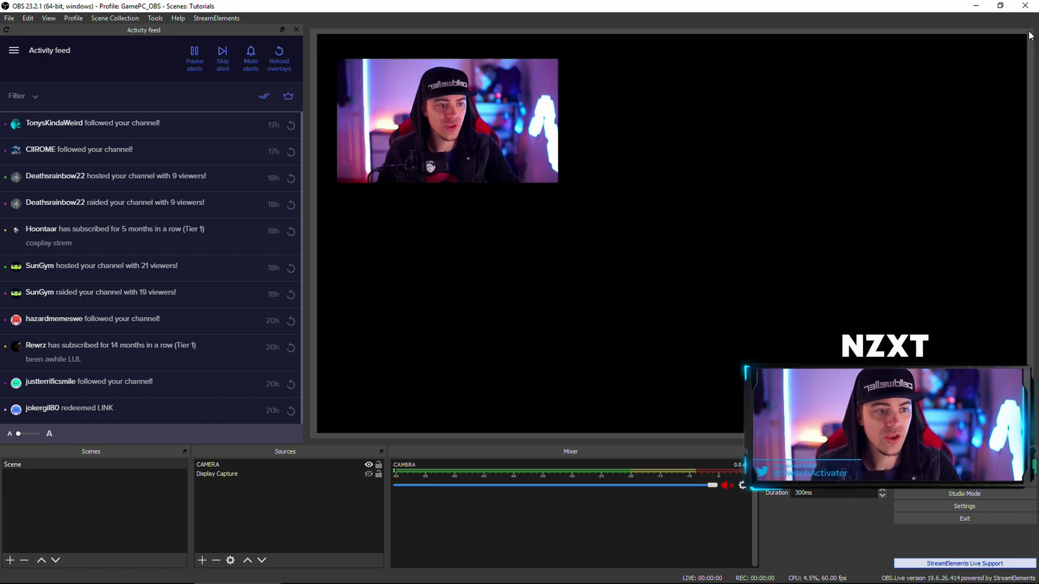
pyautogui.click(177, 17)
pyautogui.moveTo(154, 11)
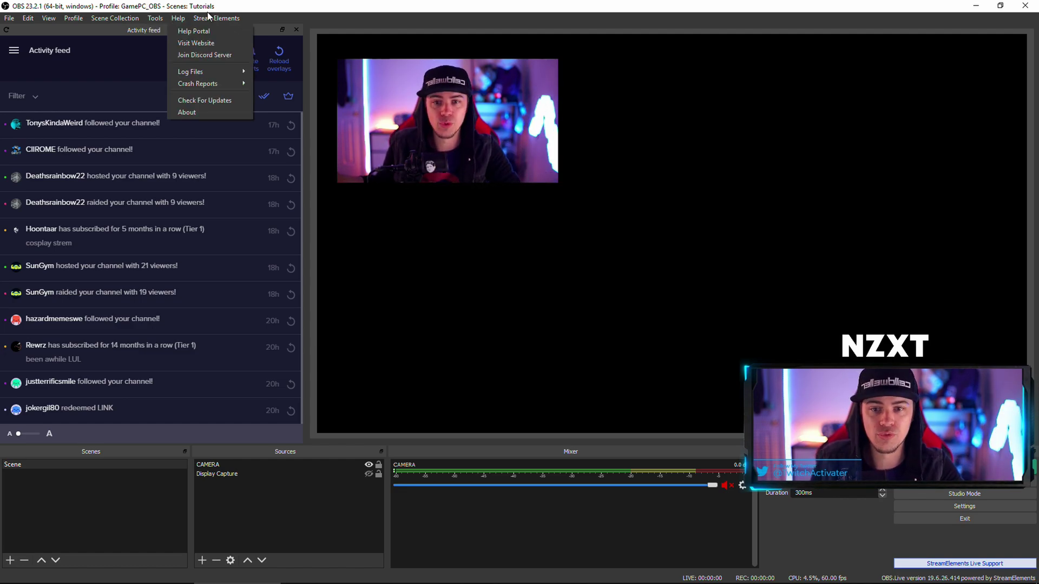
pyautogui.moveTo(210, 17)
pyautogui.click(219, 80)
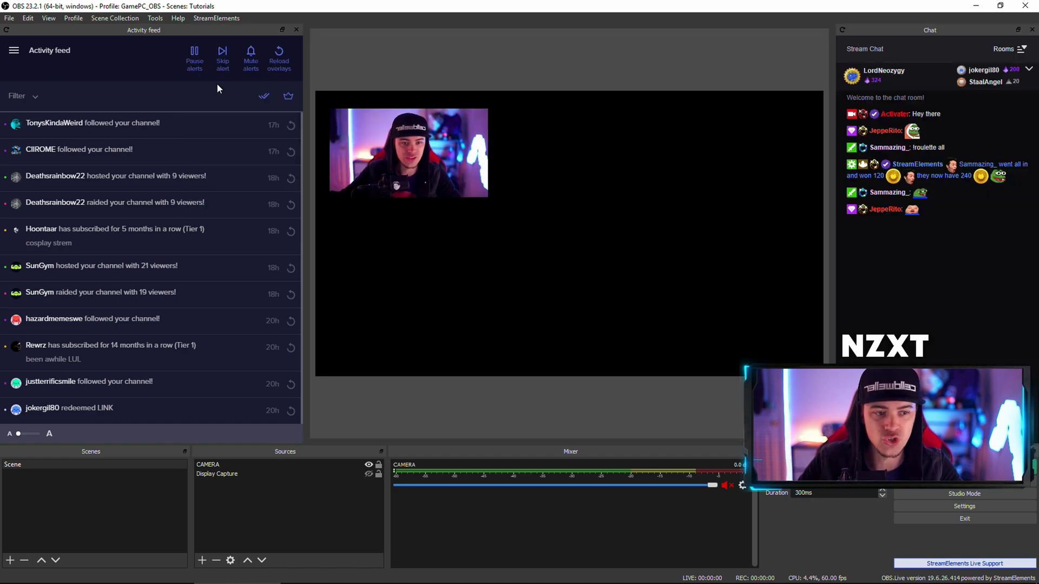